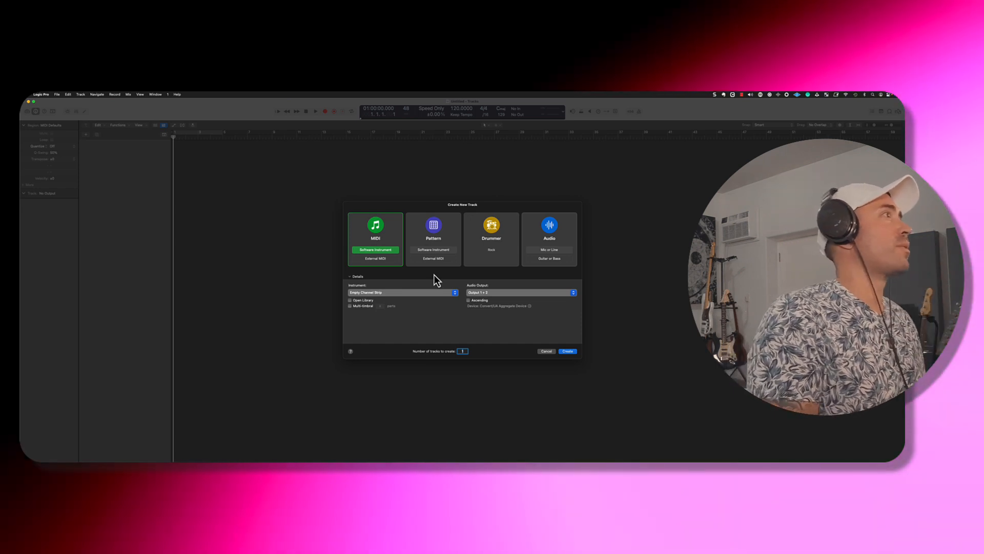
Create one software instrument track with an empty channel strip
key(Return)
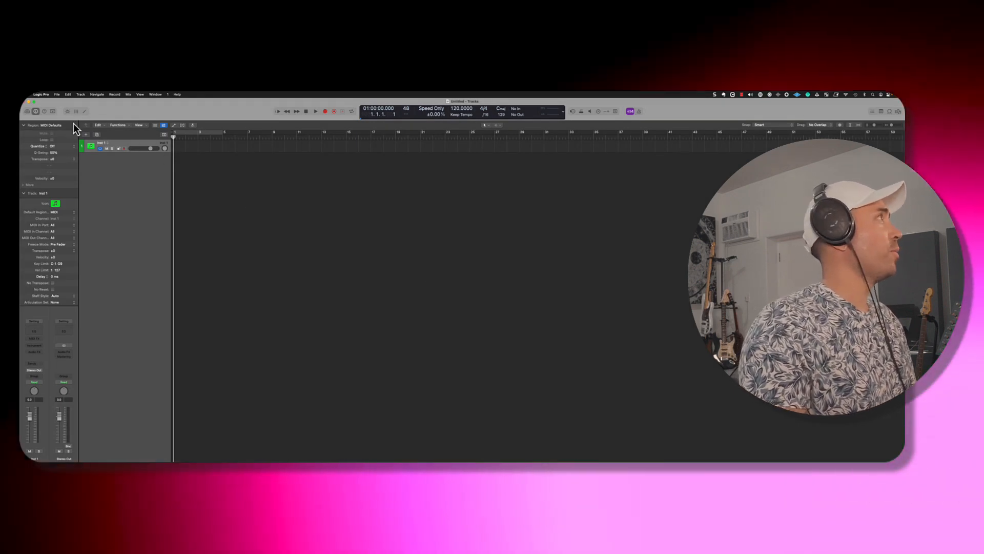
Open the Sound Library Manager and locate the Hybrid Textures (Sample Alchemy) sound pack to check its installation status
click(41, 94)
mouse_move(62, 130)
click(130, 148)
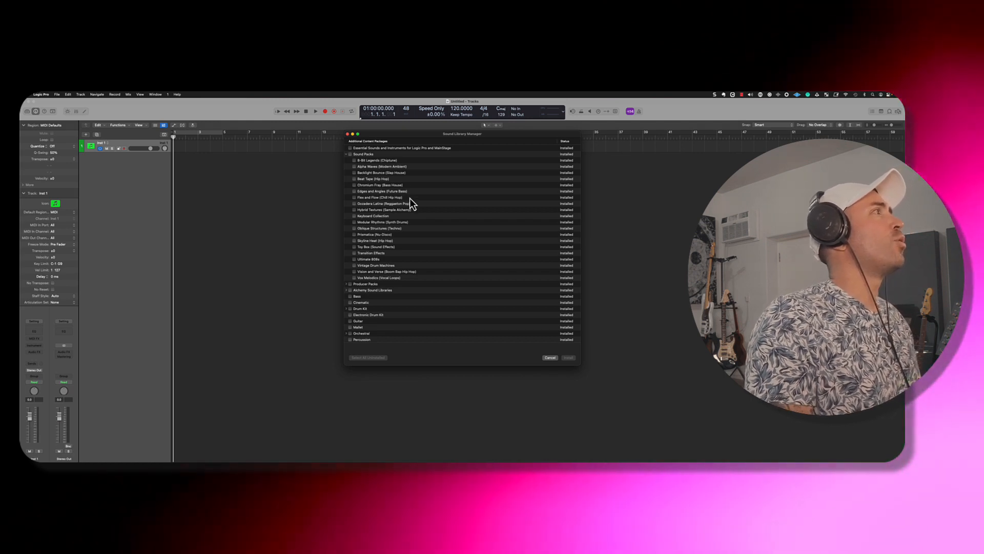
click(405, 277)
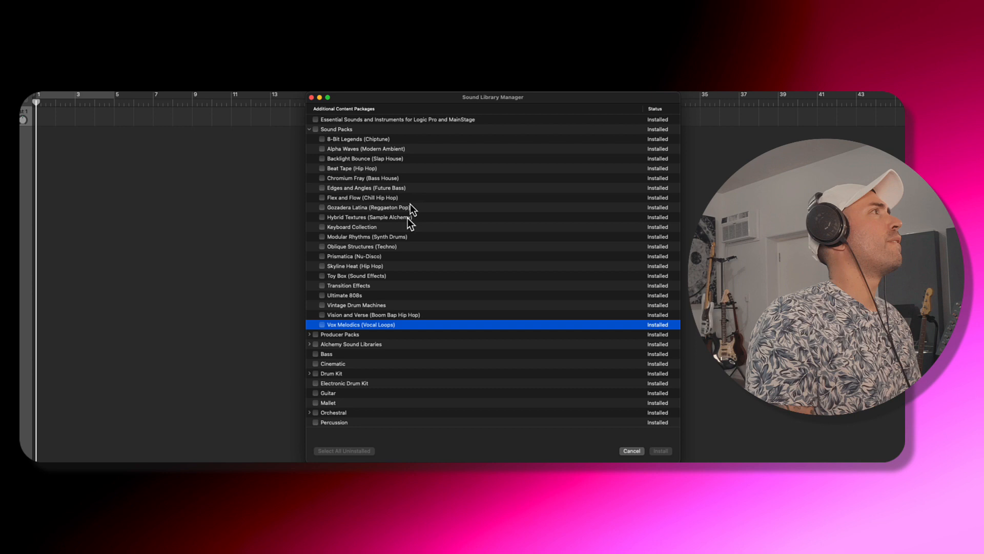
click(410, 218)
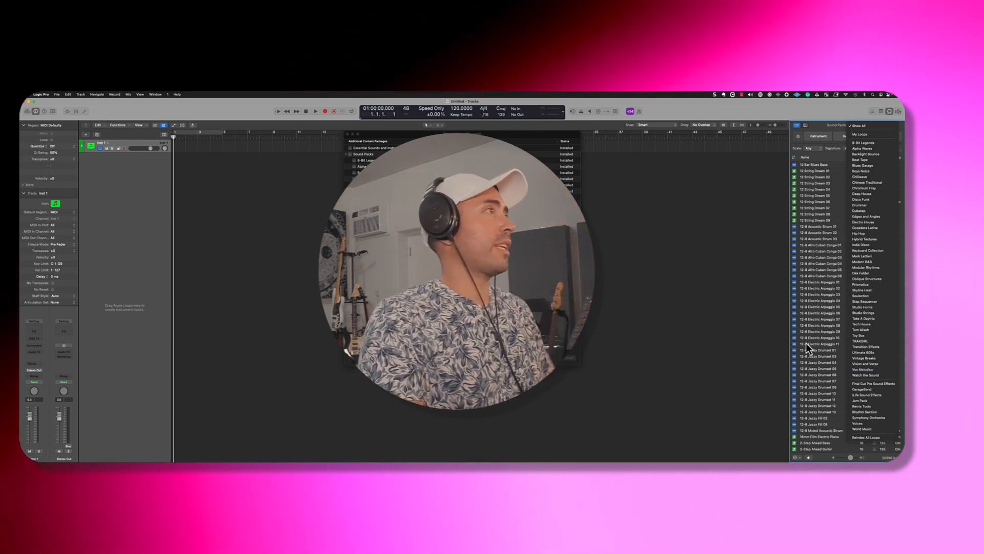
Show the patch Library and limit it to the Hybrid Textures sound pack
click(282, 257)
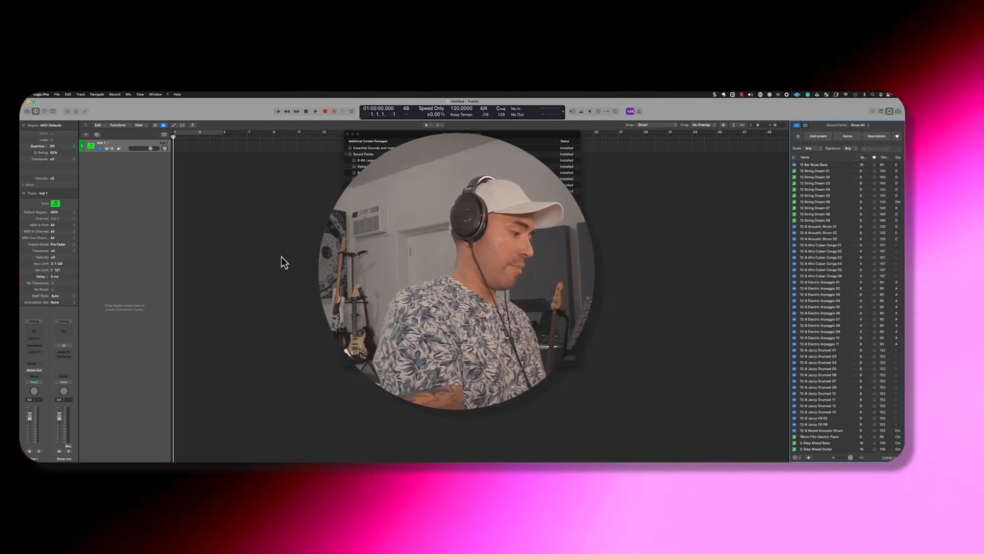
key(y)
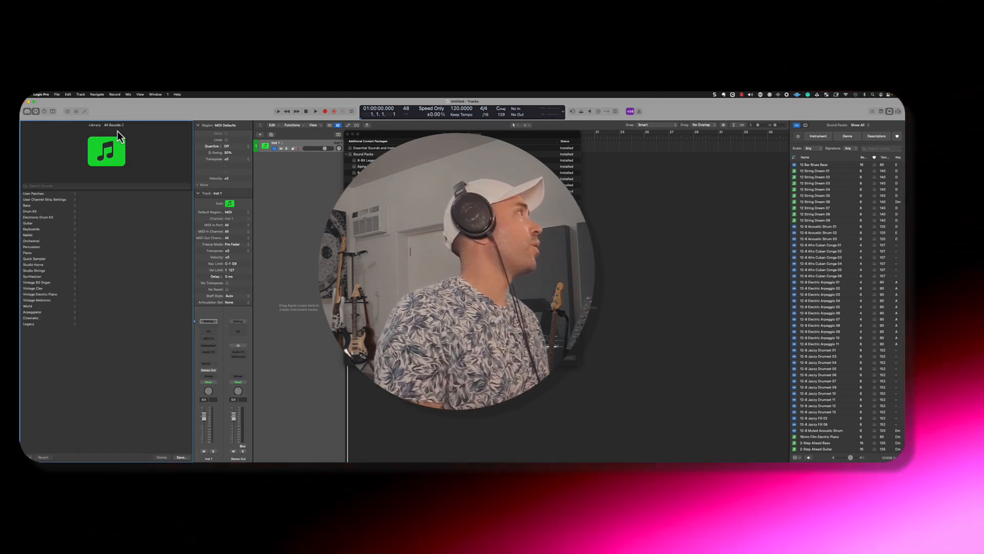
click(114, 125)
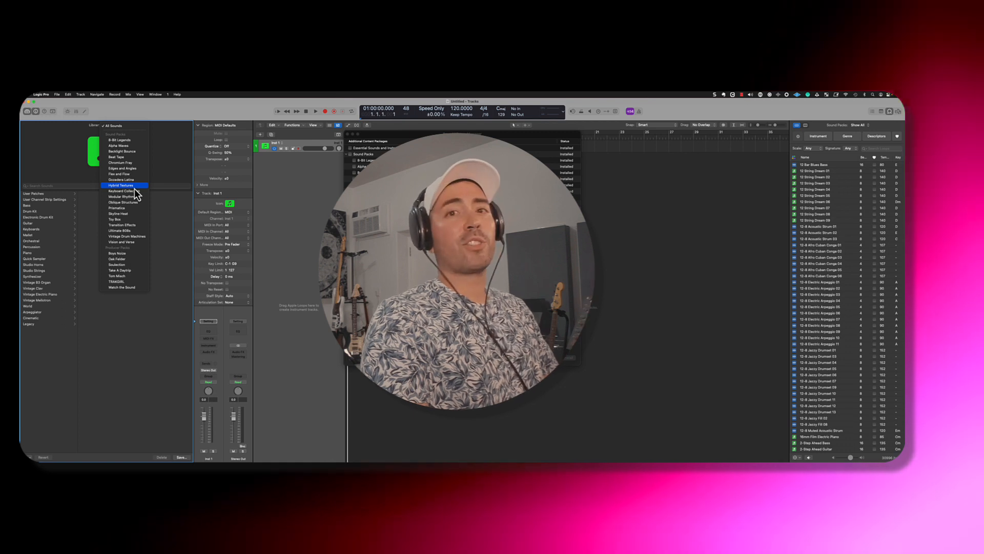
click(135, 186)
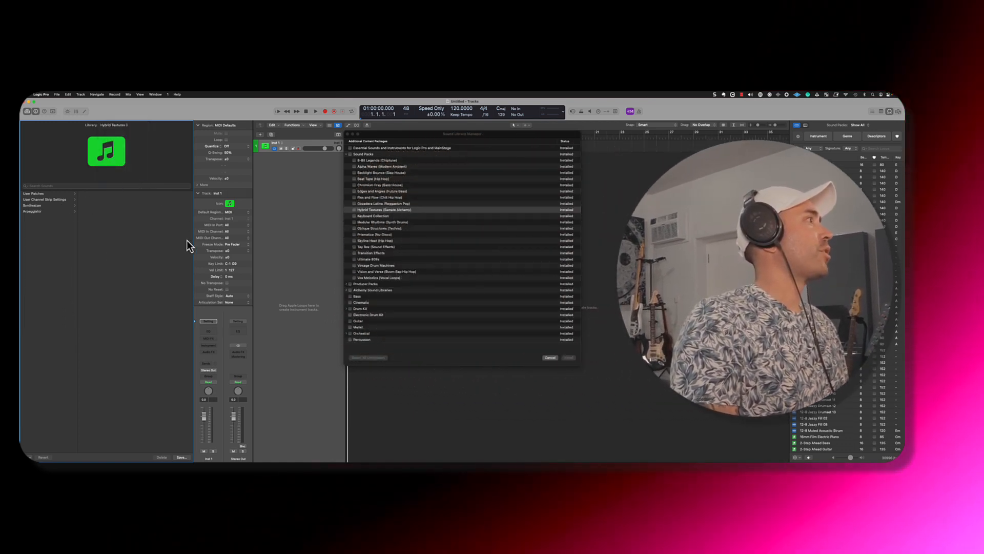
Load the Pensive Meditation Bell synthesizer patch on the track, dismiss the Sound Library Manager, and try the sound
click(156, 194)
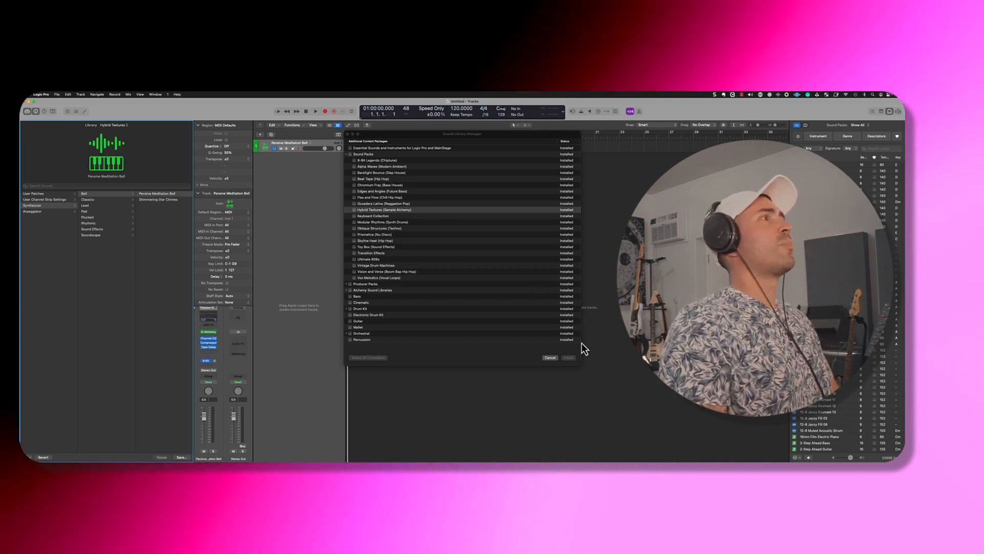
click(550, 358)
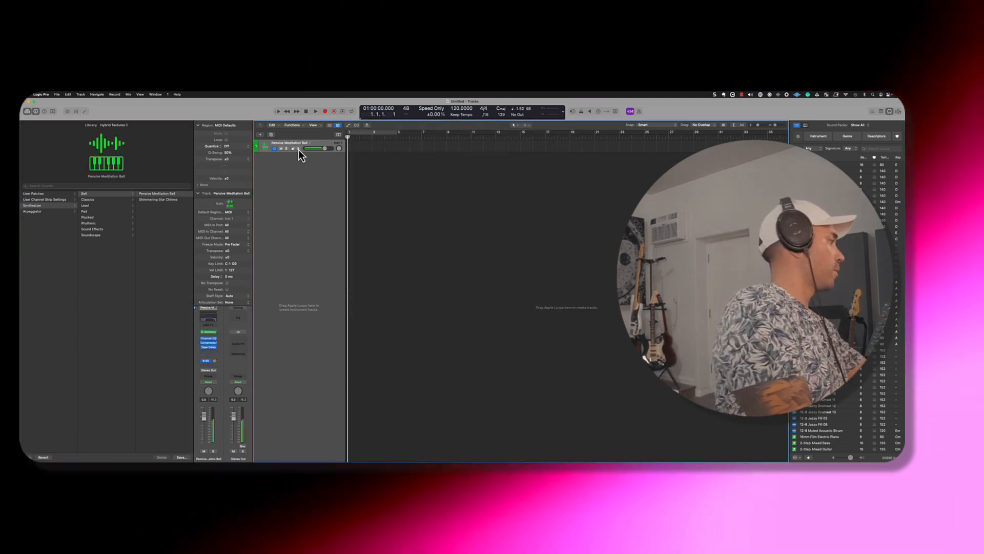
click(299, 148)
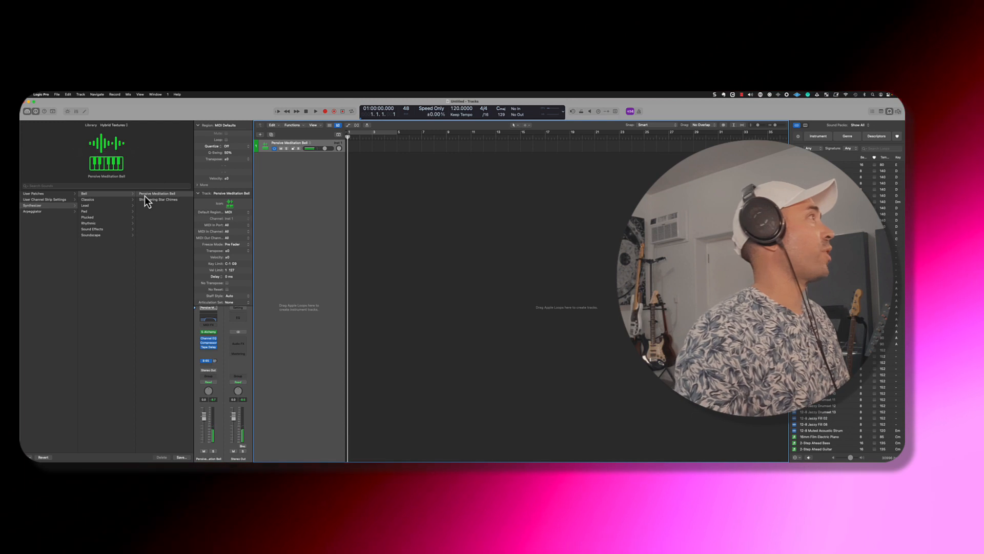
Audition the Atmospheric Rhodes, Icicle Keys and Pseudo Octave Tines patches from the synthesizer Classics category
click(112, 200)
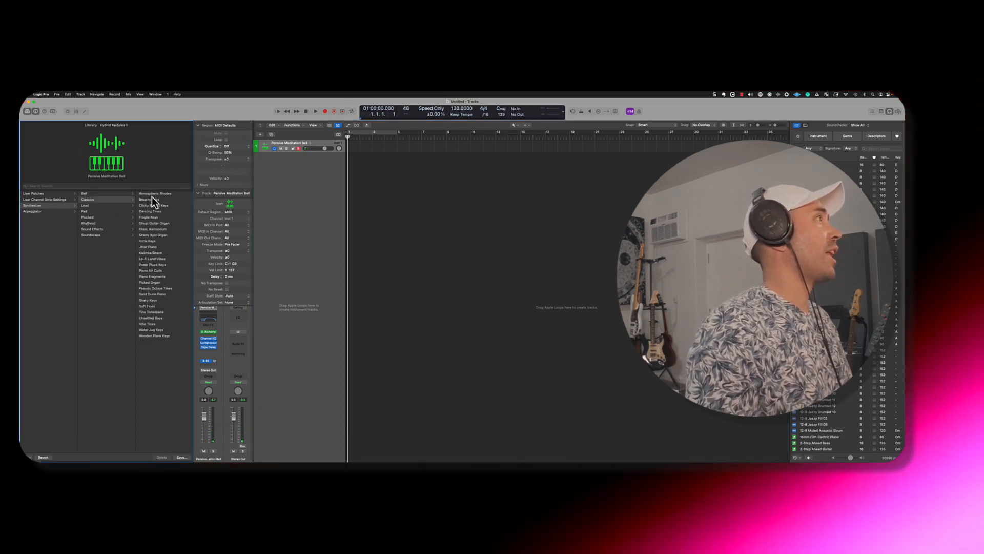
click(151, 195)
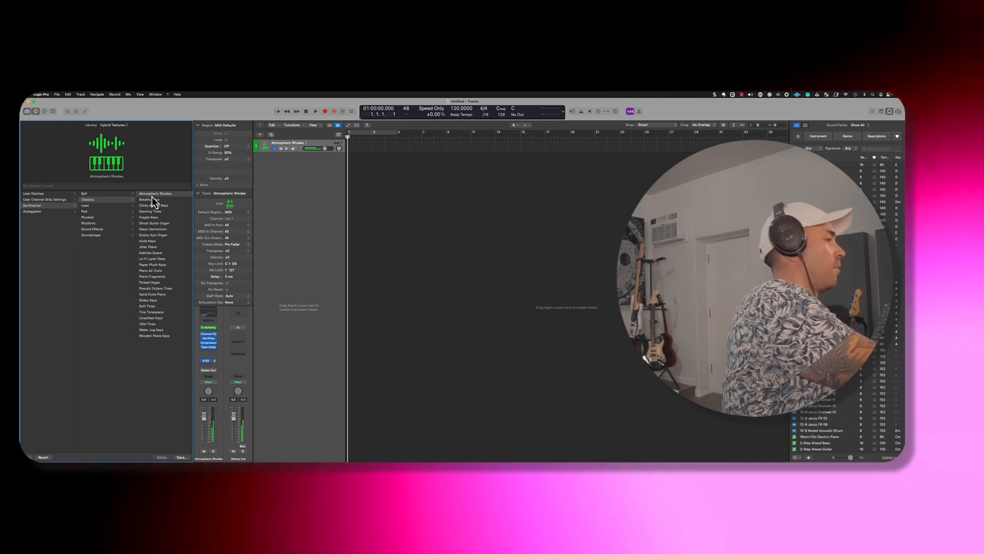
click(149, 240)
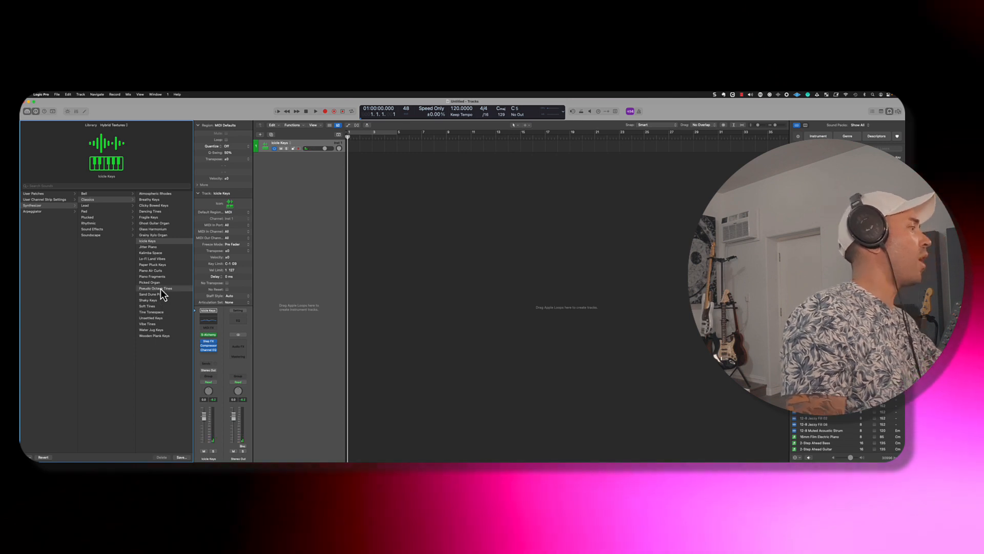
click(161, 288)
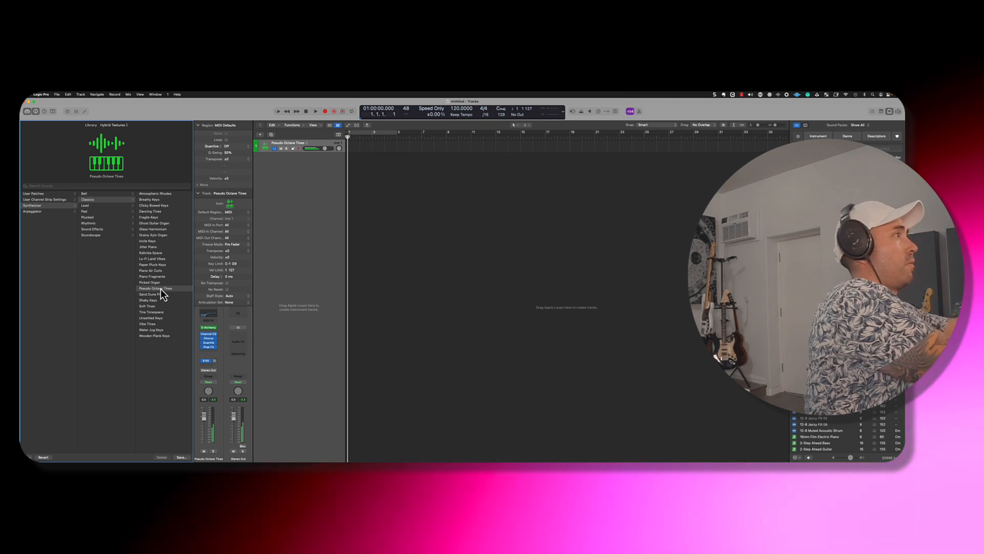
Audition Glass Bottle Arp and Natural Pluck Arp from the arpeggiator Synth Basics category, and load Thought Patterns on the track
click(60, 212)
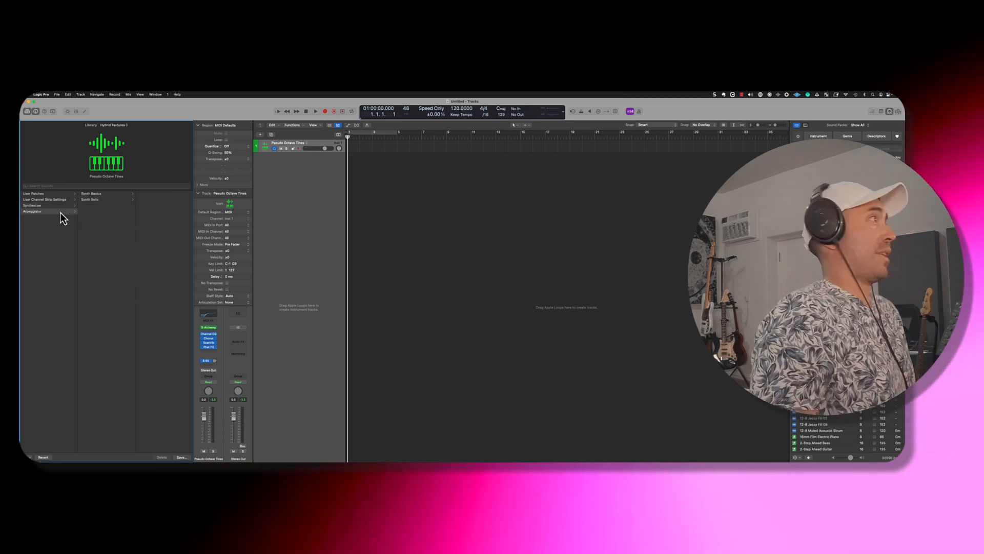
click(100, 194)
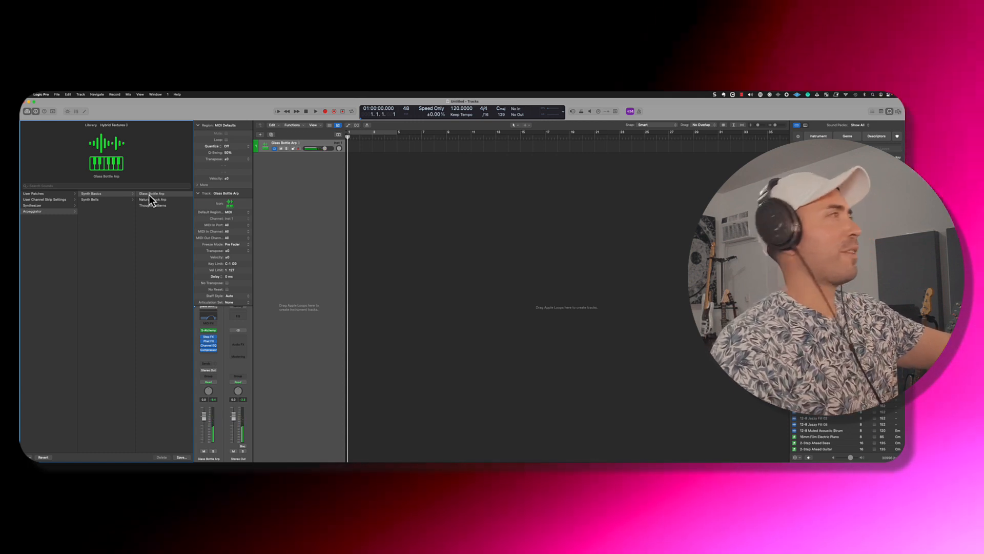
click(156, 201)
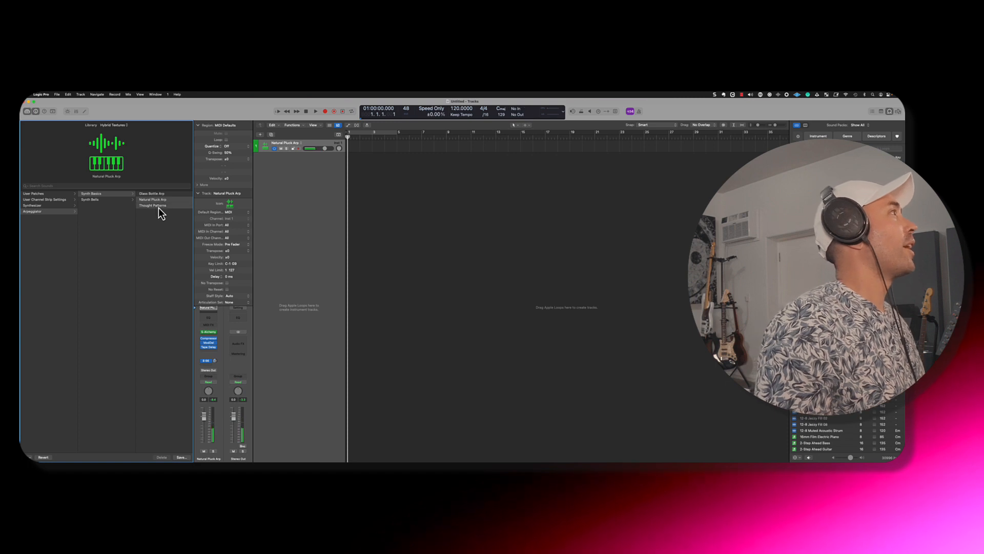
click(159, 206)
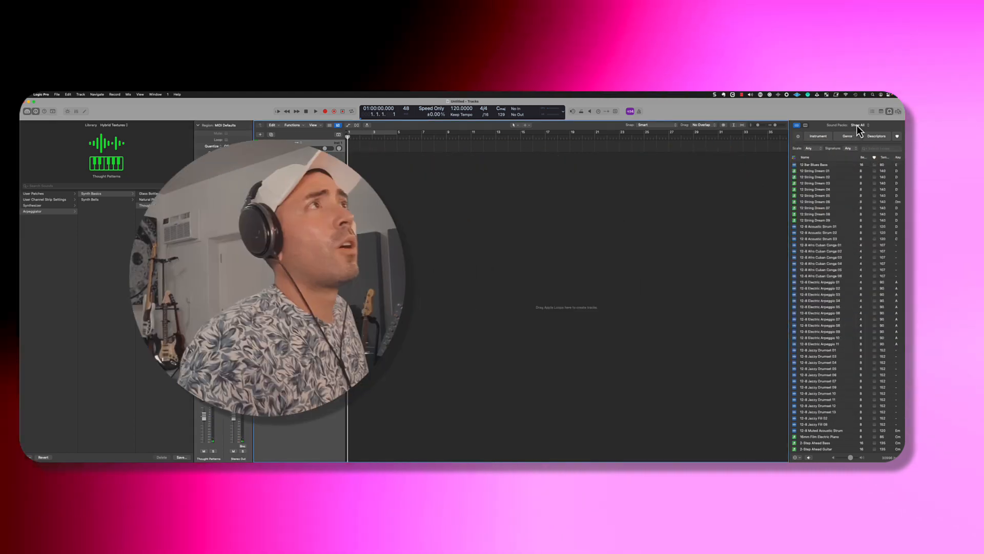
Filter the loop browser to the Hybrid Textures sound pack and audition the All In One and Already There Stabs loops
click(856, 125)
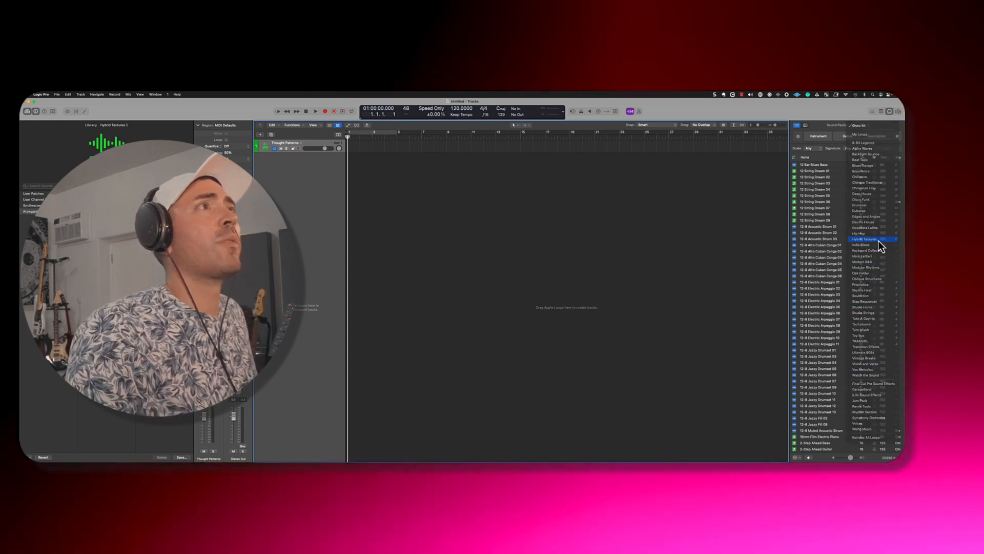
click(878, 240)
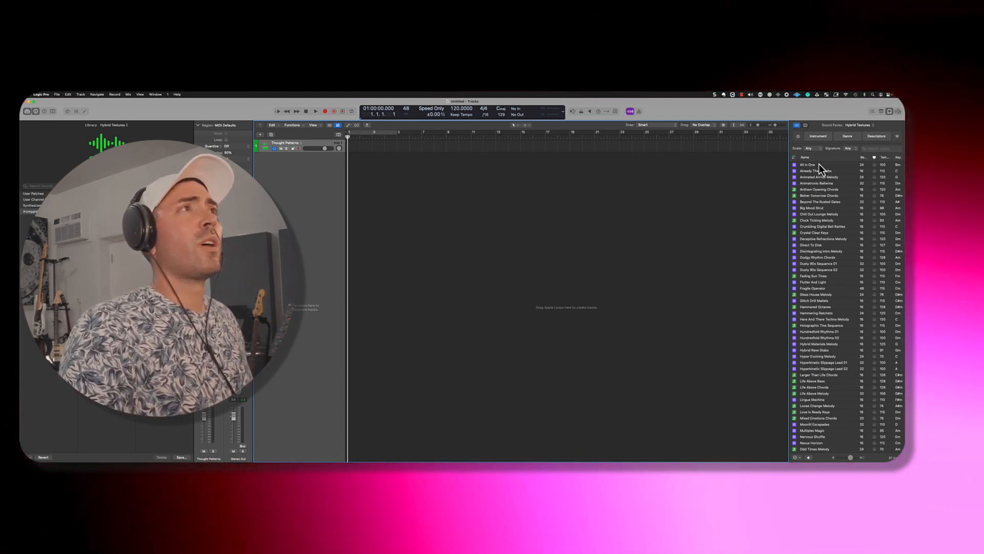
click(814, 165)
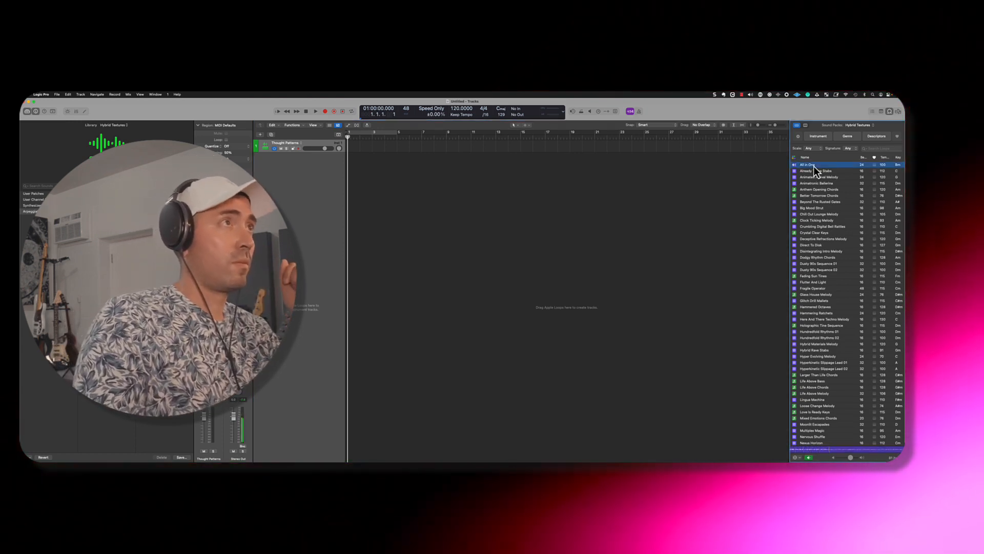
click(814, 165)
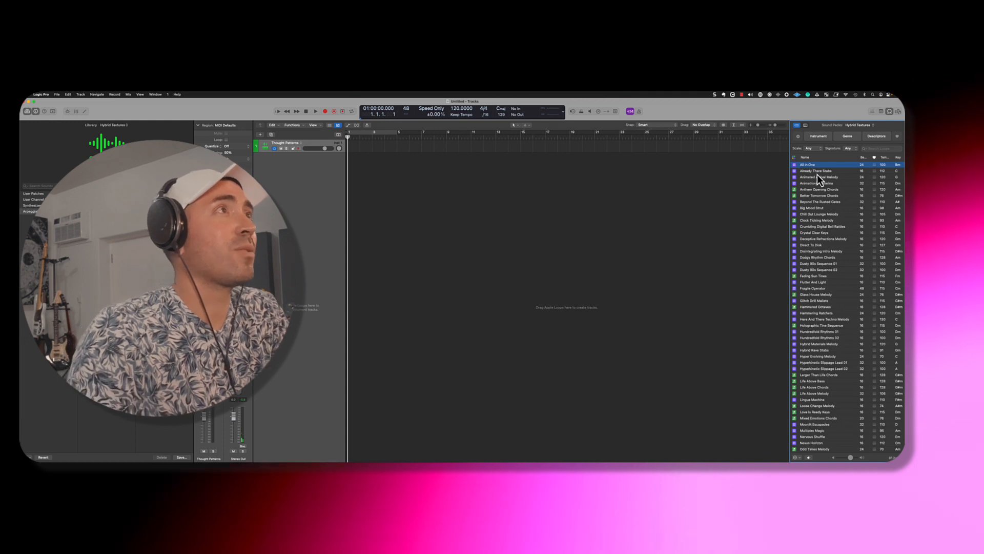
click(821, 173)
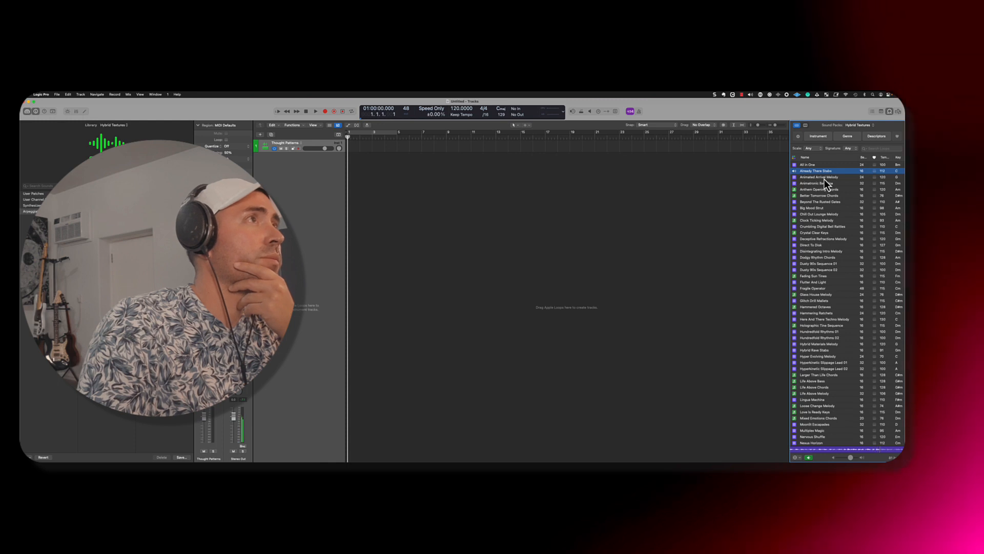
Add the Already There Stabs loop at bar 15 on a new track, adopting its tempo of 112
drag(817, 171, 598, 165)
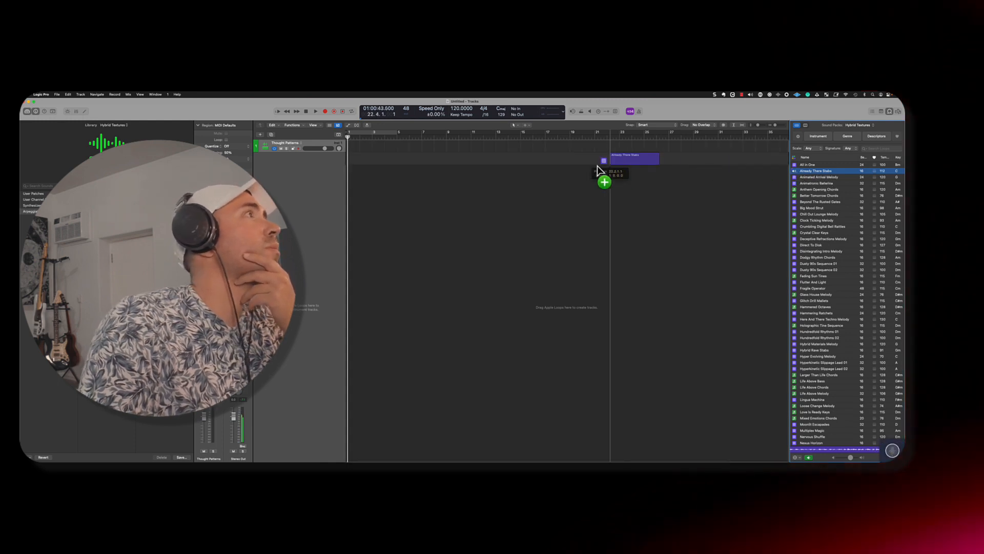
drag(530, 151, 521, 167)
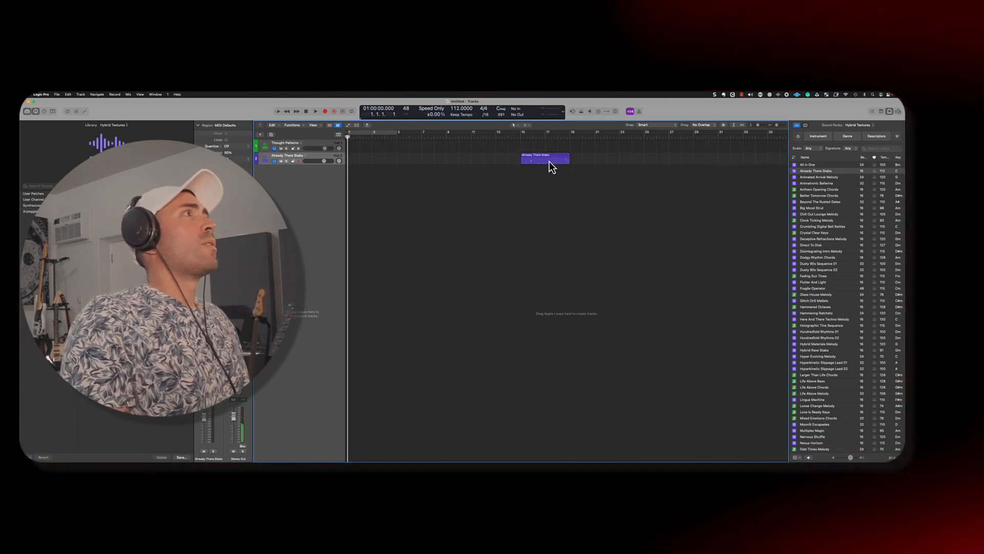
Convert the Already There Stabs pattern region to a MIDI region
click(549, 161)
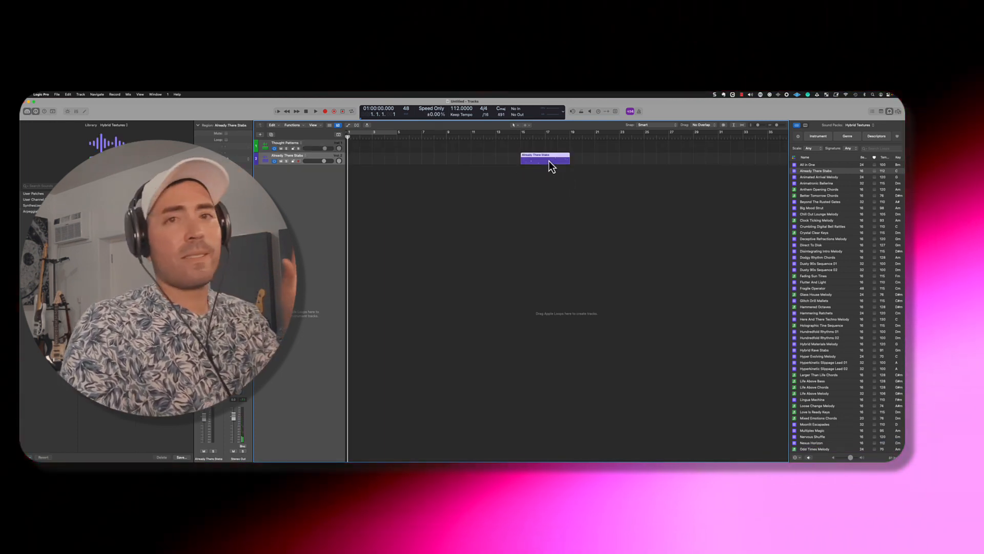
right_click(549, 161)
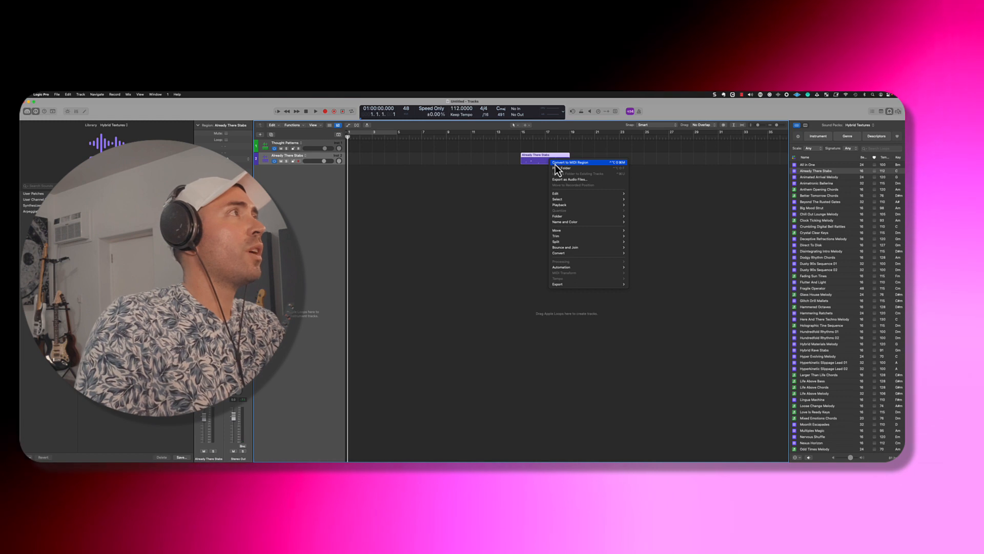
click(555, 163)
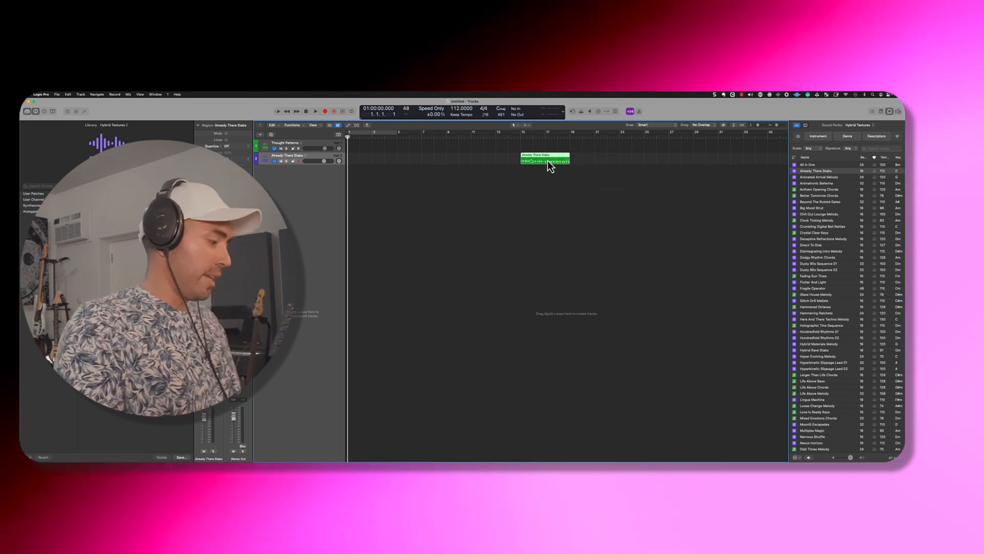
Open the Already There Stabs MIDI region in the Piano Roll and play it back
double_click(547, 161)
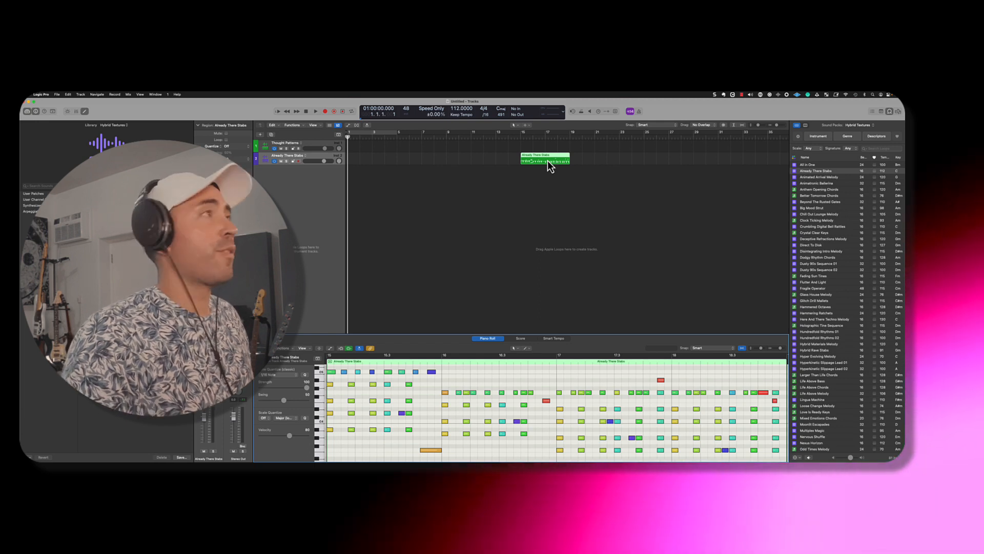
key(space)
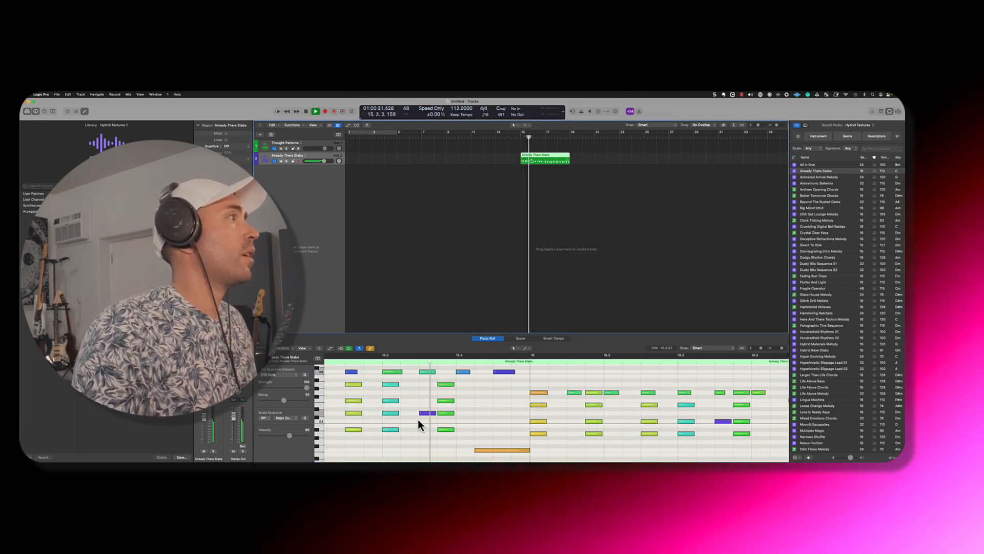
key(space)
Transpose the two C5 notes on beat 3 of bar 15 up two semitones
scroll(389, 375, up, 2)
drag(392, 375, 429, 392)
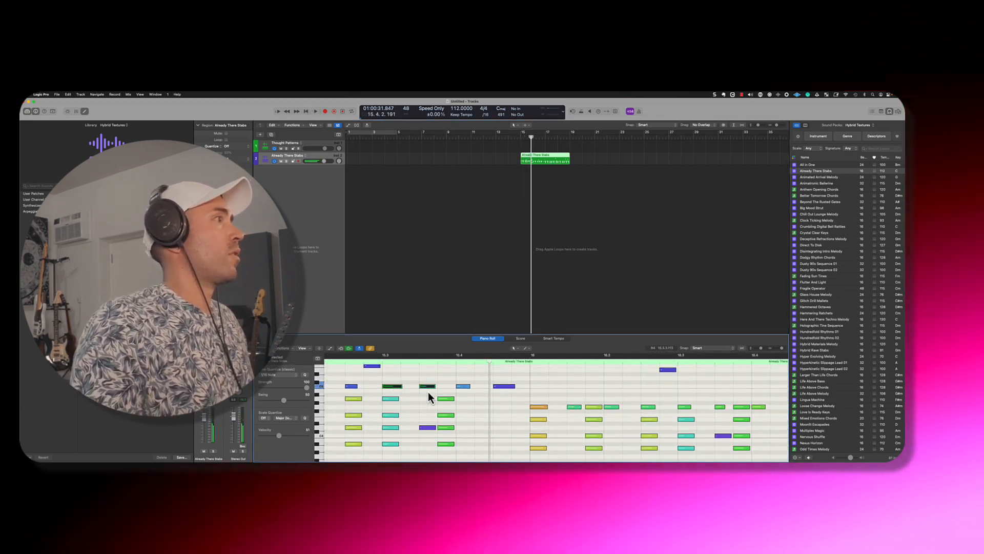
key(alt+Up)
Play the edited Already There Stabs region from its start and follow its notes in the Piano Roll
key(space)
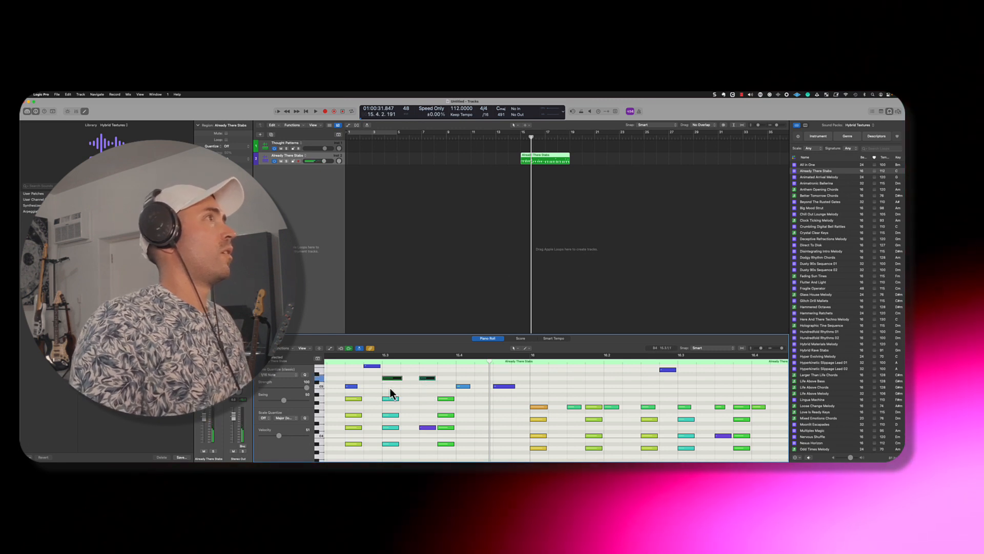
key(space)
click(546, 161)
key(space)
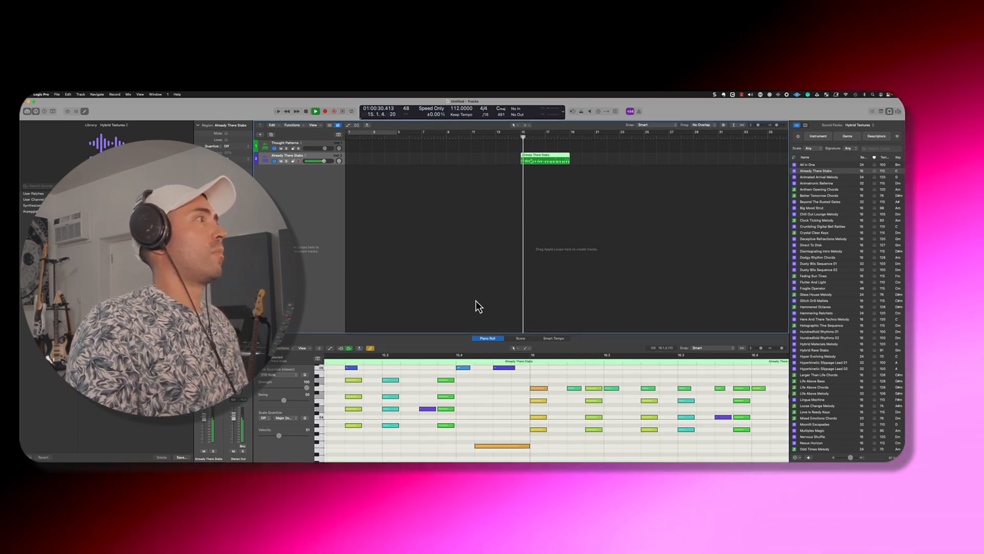
scroll(421, 428, up, 3)
scroll(421, 427, right, 2)
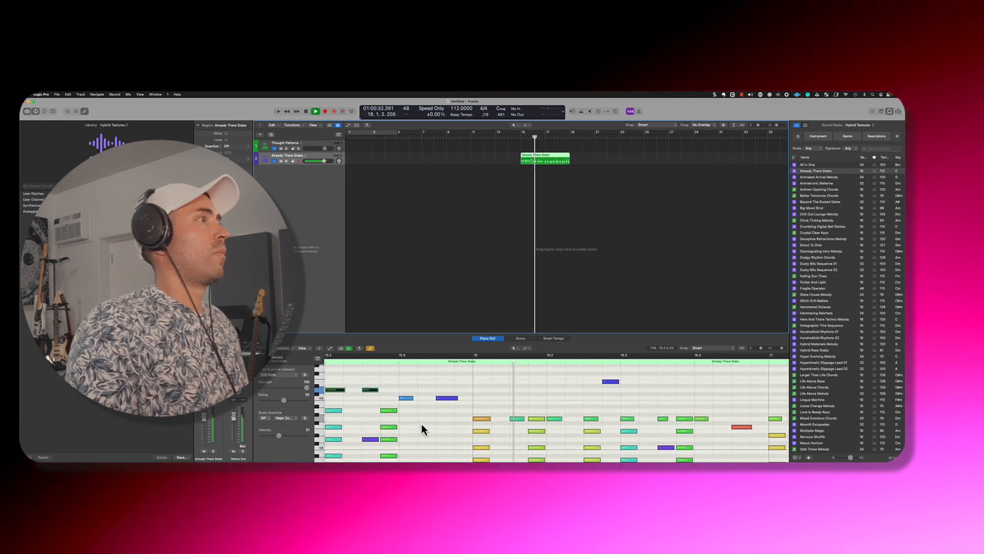
Transpose the uppermost row of notes in bar 18 of the Already There Stabs region up three semitones
scroll(421, 426, down, 1)
scroll(422, 426, left, 5)
scroll(421, 427, down, 3)
scroll(422, 427, down, 3)
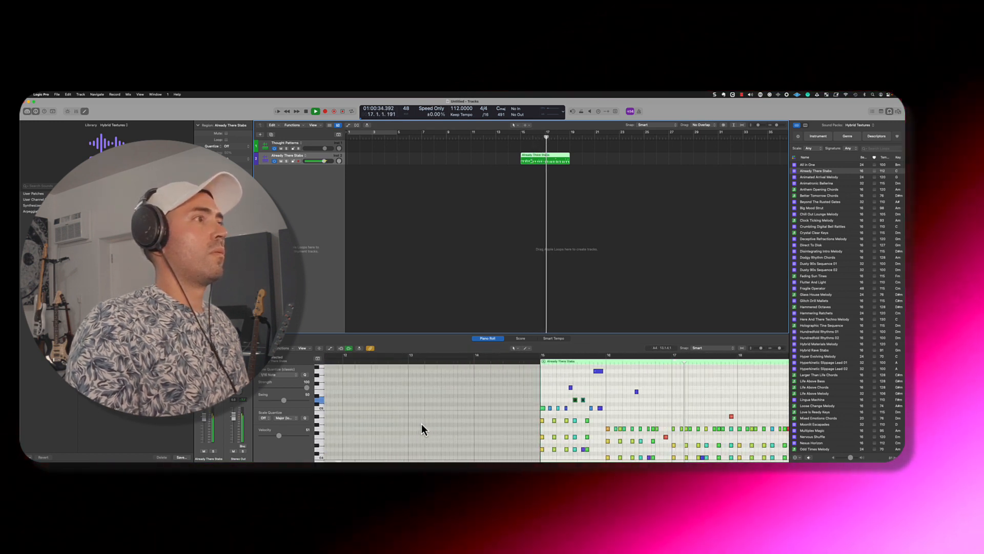
scroll(421, 426, right, 5)
scroll(421, 426, down, 3)
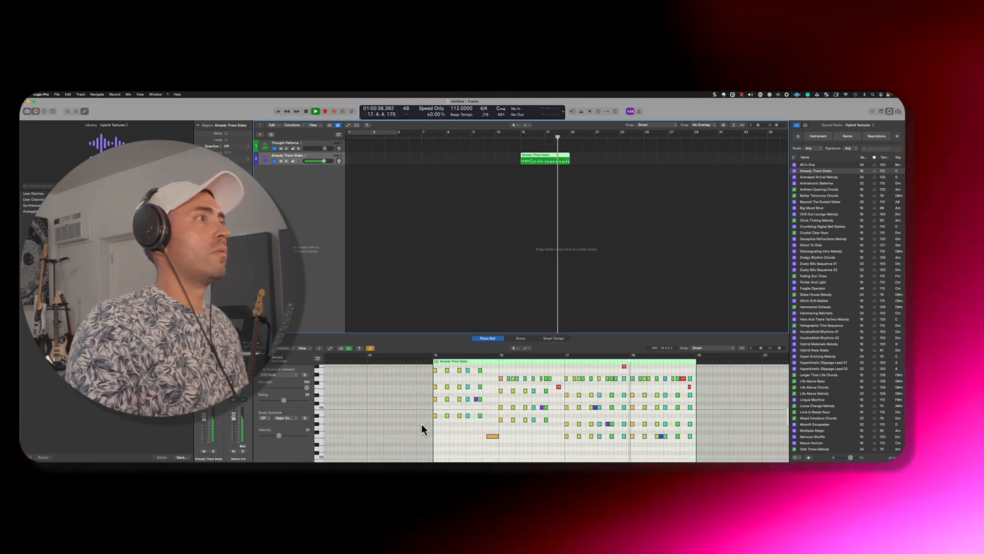
scroll(422, 426, right, 3)
drag(613, 377, 554, 380)
key(alt+Up)
key(alt+Up)
key(alt+Up)
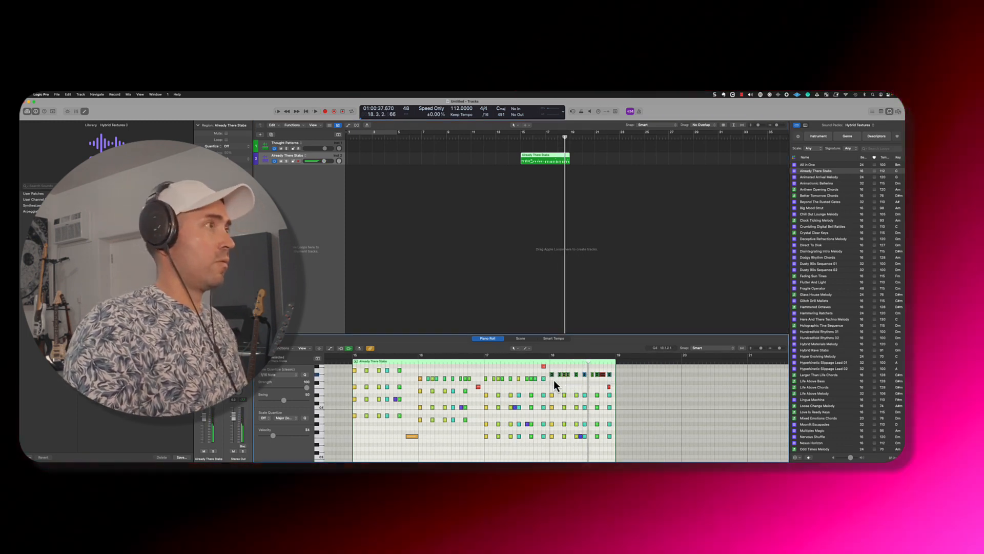
Play the end of the edited Already There Stabs region with all its notes fitted in the Piano Roll
click(485, 363)
key(space)
key(z)
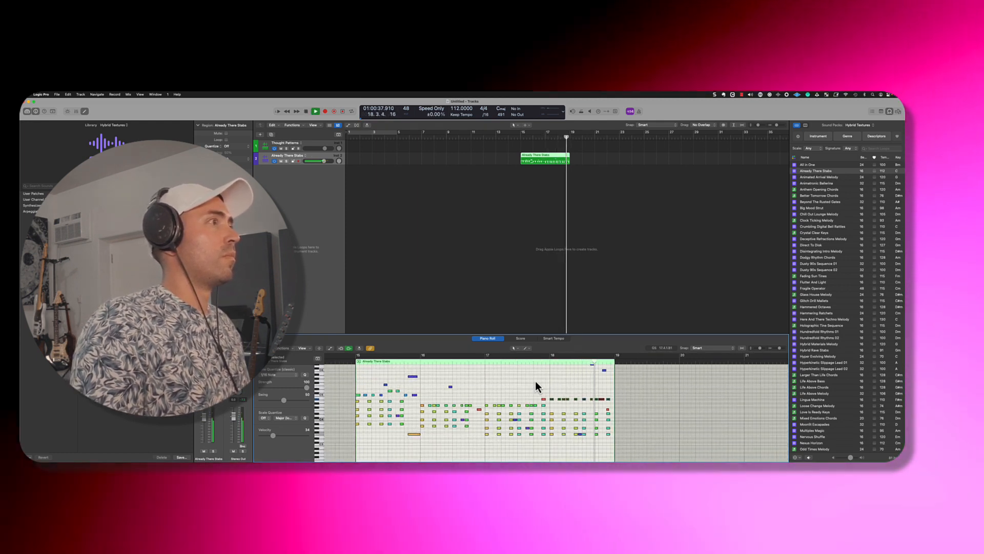
key(space)
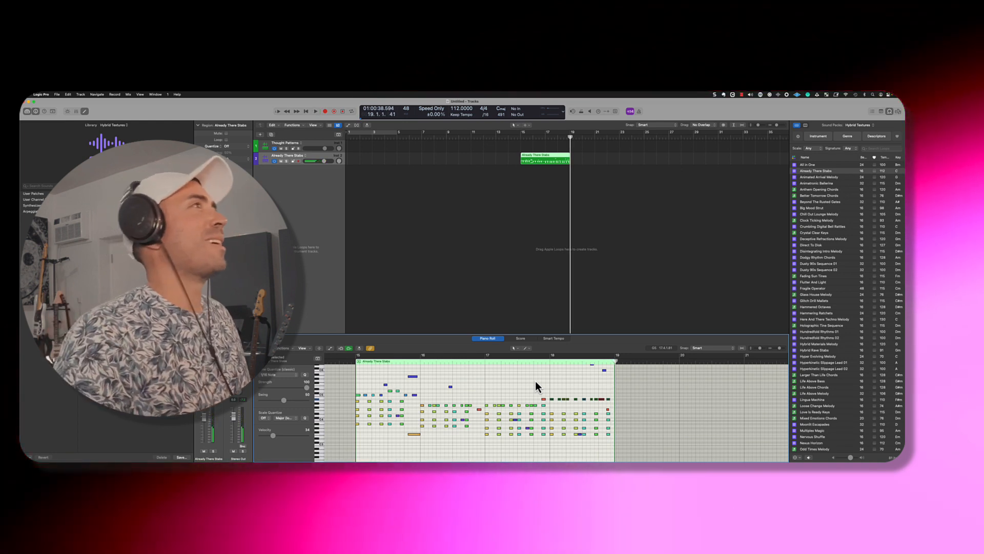
Add the Chill Out Lounge Melody loop on its own track at bar 21 and play it back in a cycle
click(829, 216)
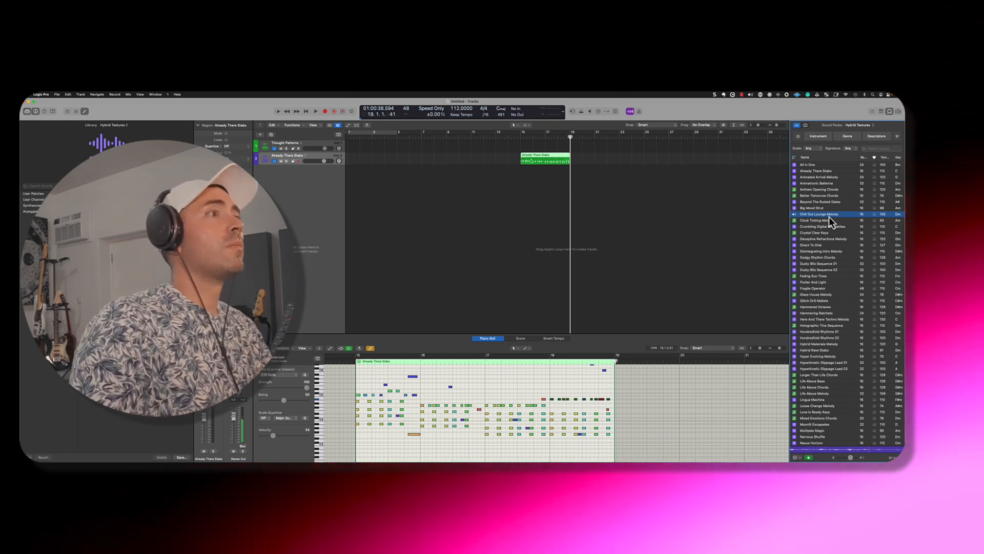
drag(829, 216, 611, 189)
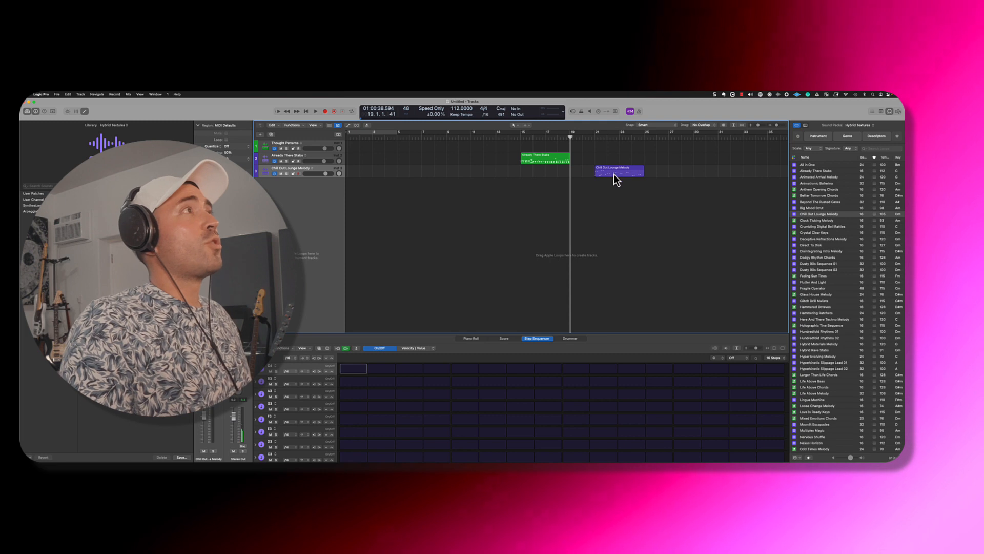
click(613, 174)
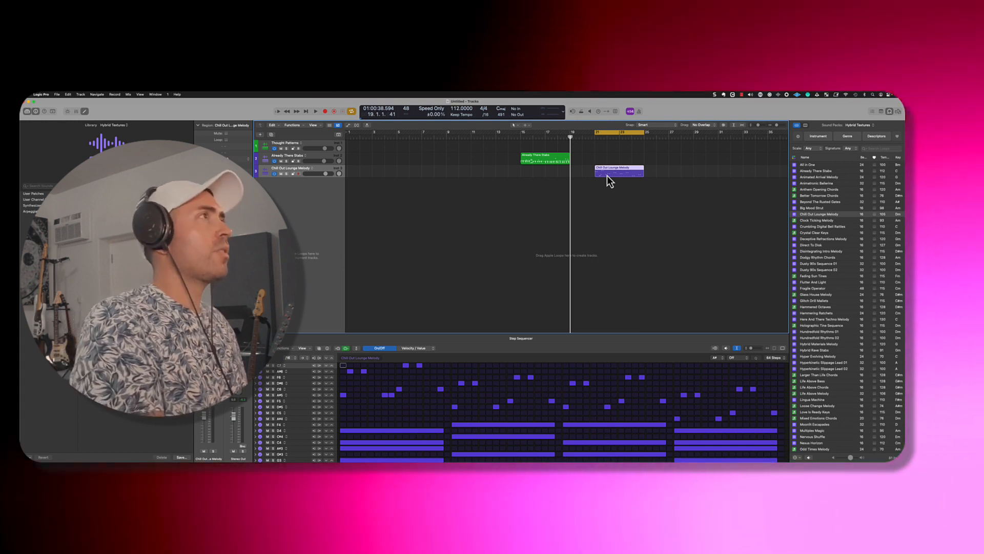
key(space)
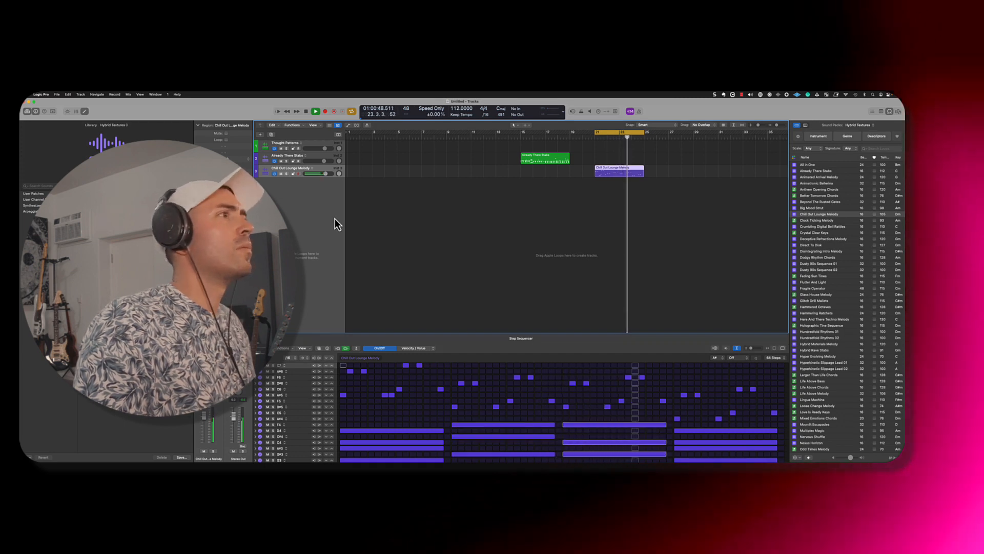
key(space)
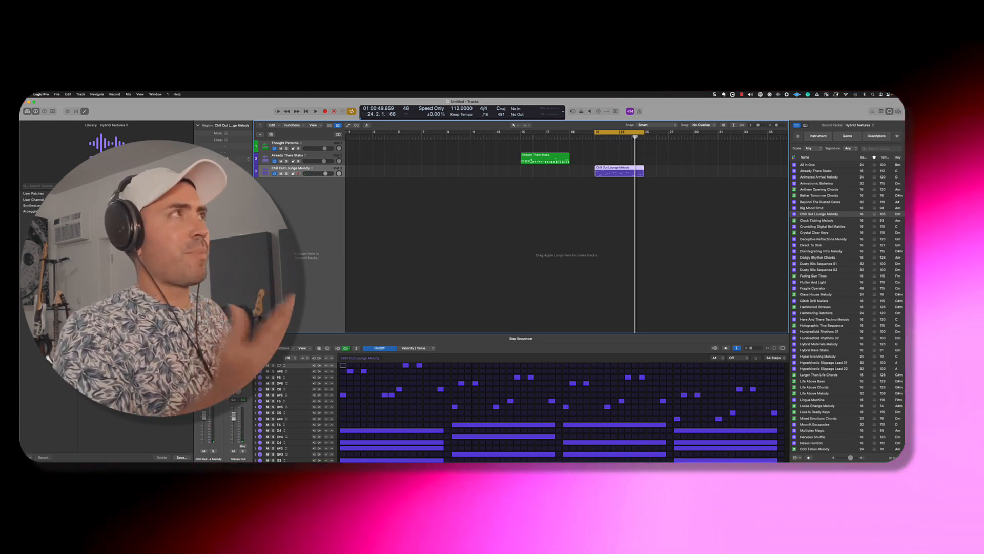
key(space)
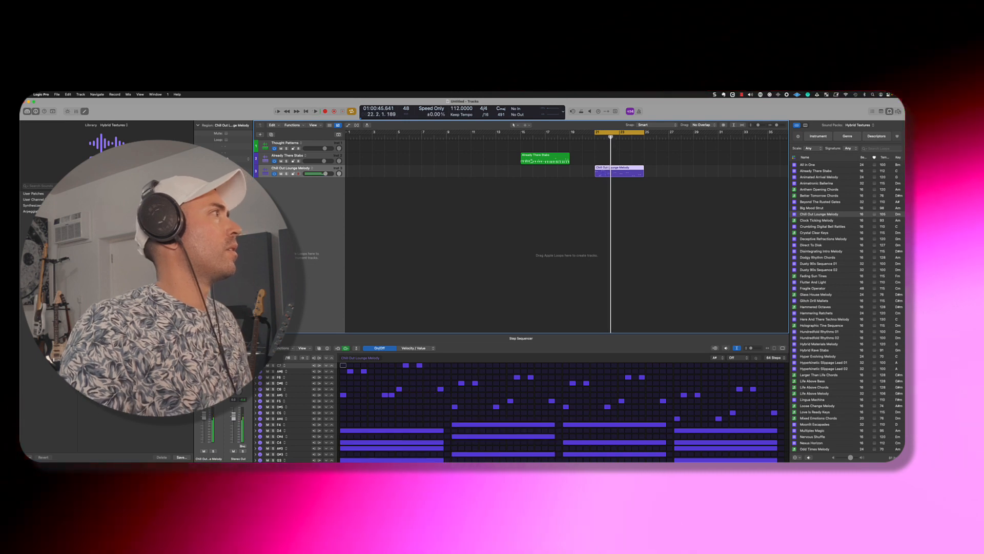
Open the Tape Delay on the Chill Out Lounge Melody track, review its preset saving options, and close it
click(209, 312)
drag(424, 176, 573, 212)
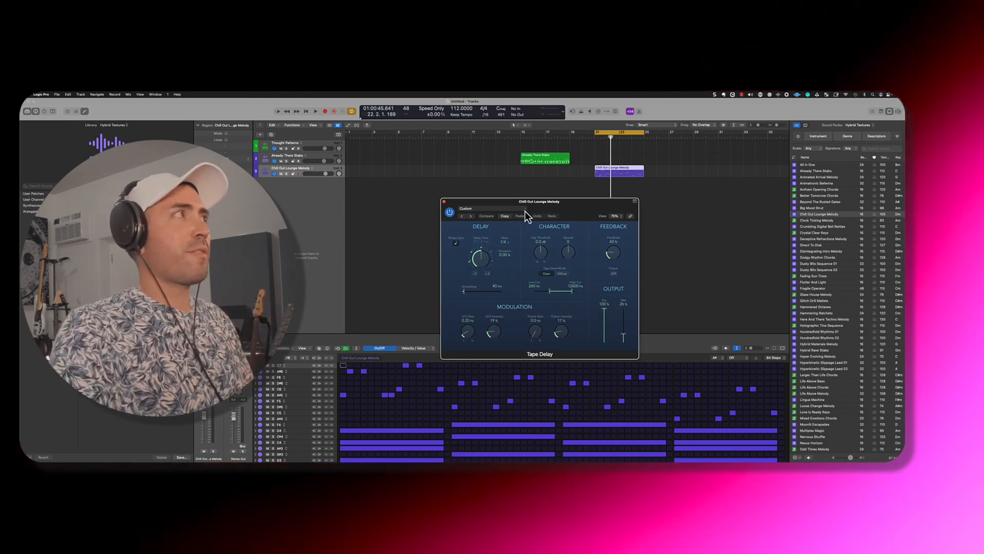
click(520, 211)
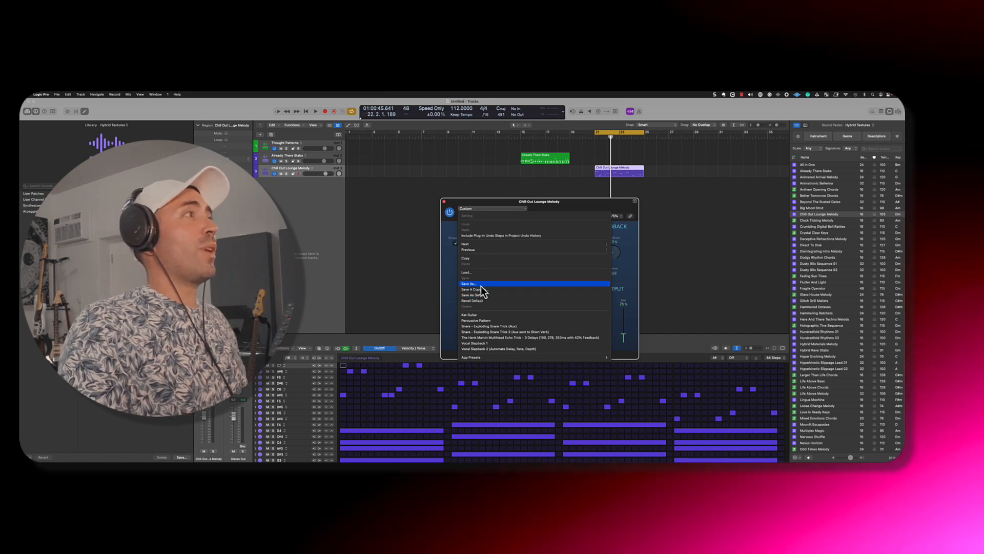
click(444, 202)
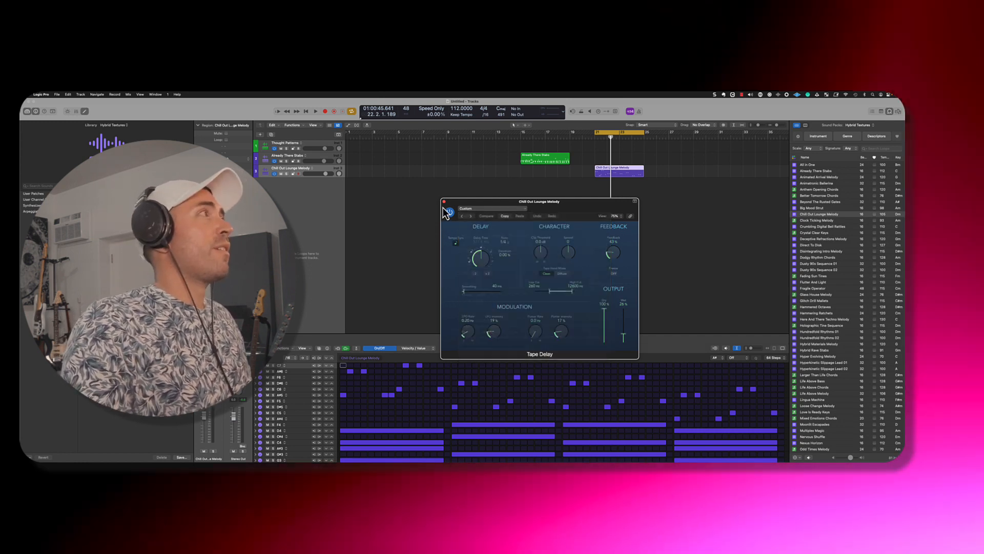
click(444, 201)
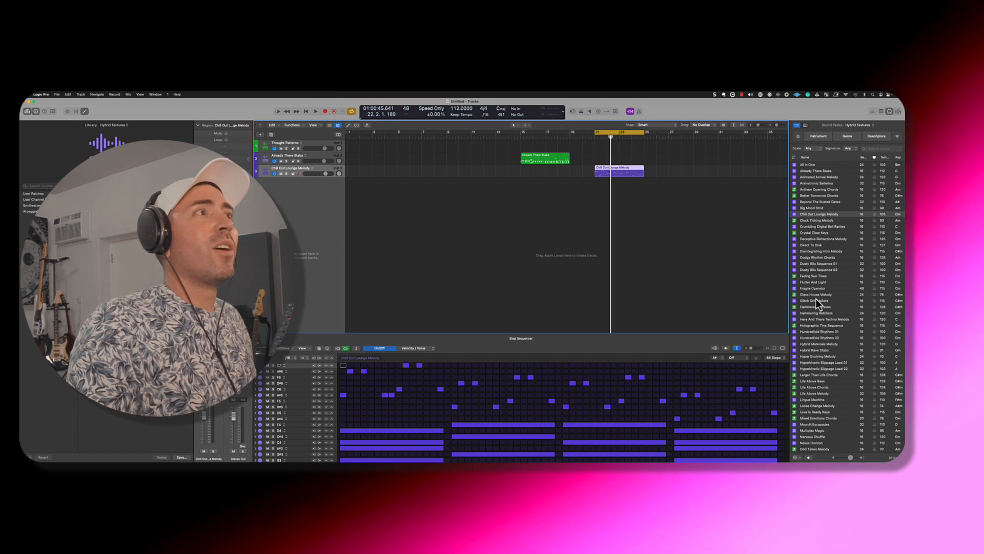
Audition the Glitch Drill Mallets loop and add it on its own track at bar 29
click(816, 301)
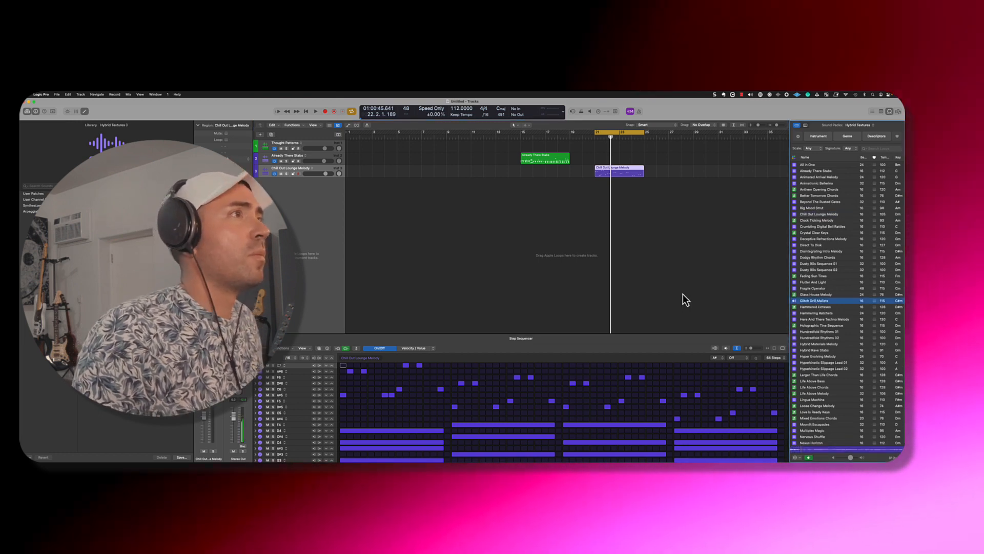
scroll(699, 293, right, 3)
drag(825, 302, 599, 210)
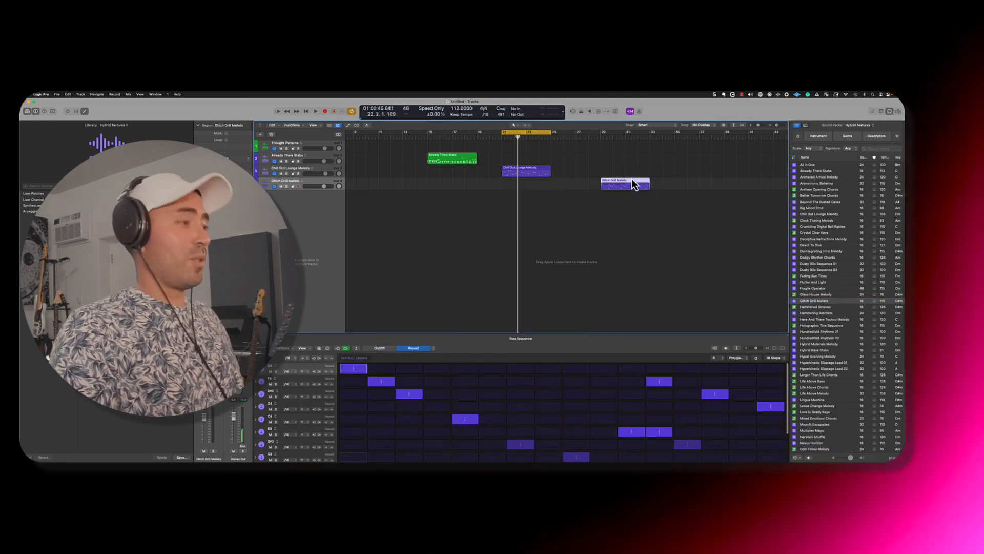
Bounce the Glitch Drill Mallets region in place to an audio track and solo the bounced region
key(ctrl+b)
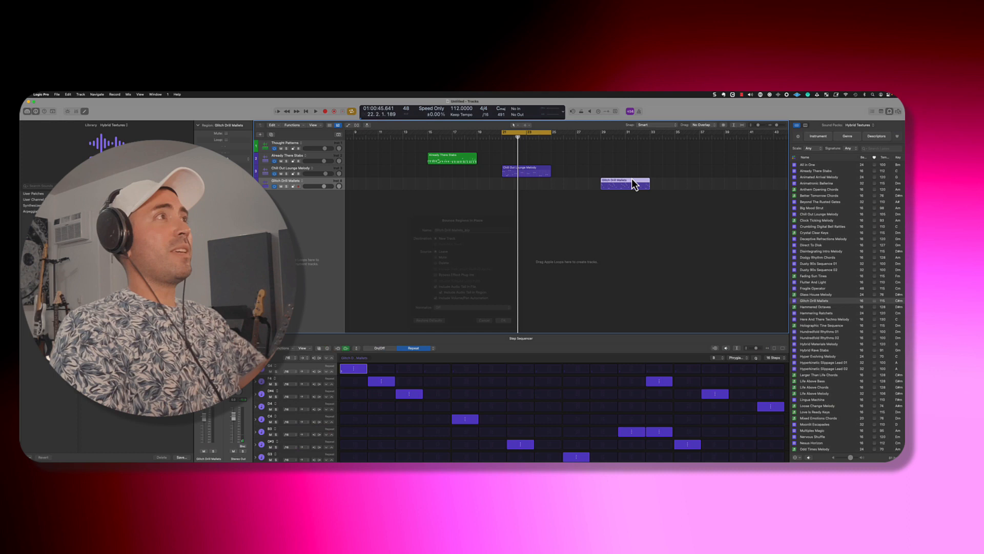
key(Return)
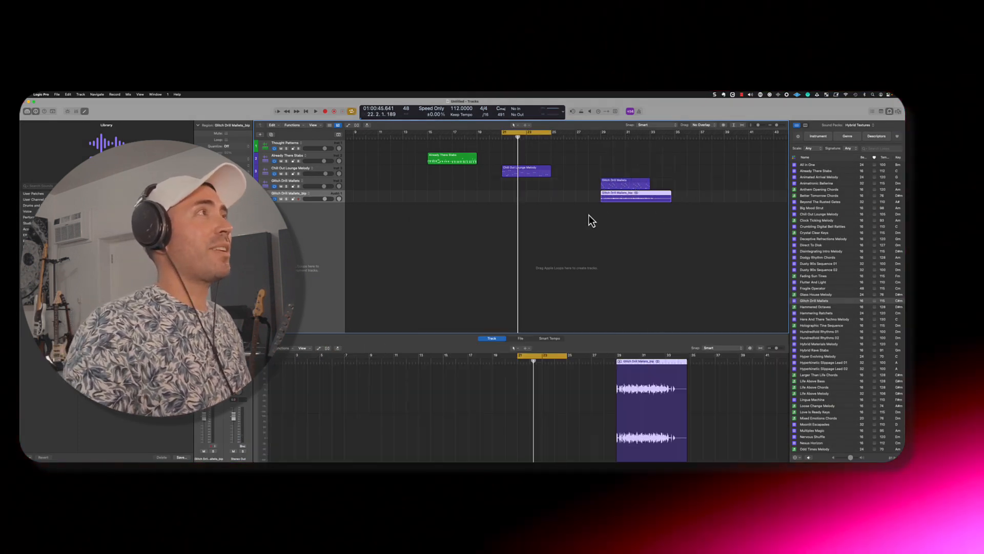
scroll(588, 215, up, 5)
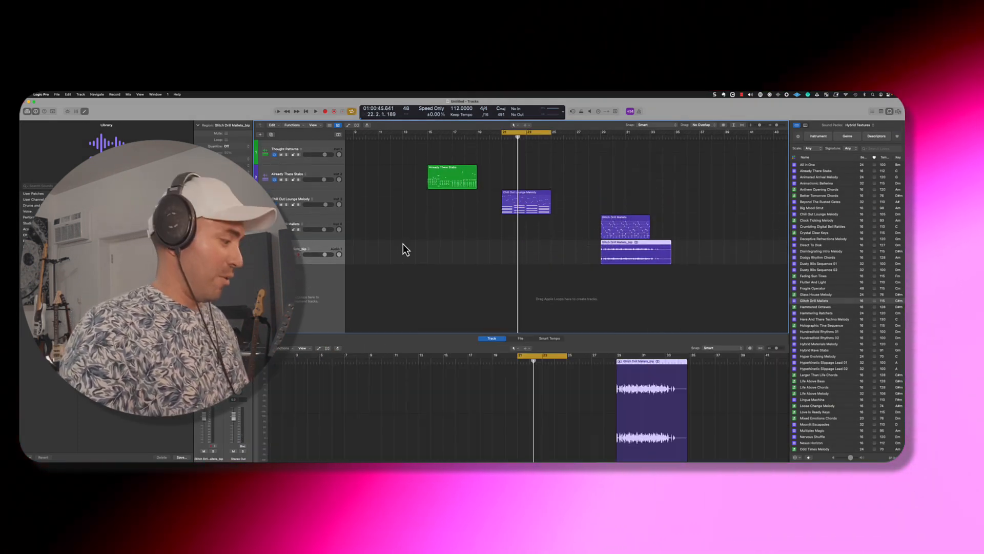
key(ctrl+s)
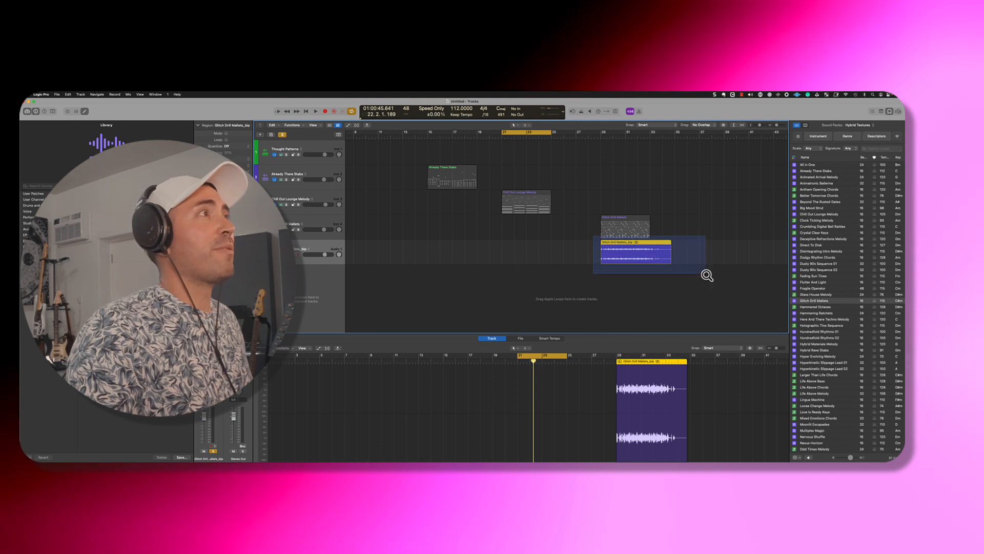
Play the soloed Glitch Drill Mallets bounce and examine its waveform up close
drag(707, 275, 706, 274)
scroll(418, 269, up, 3)
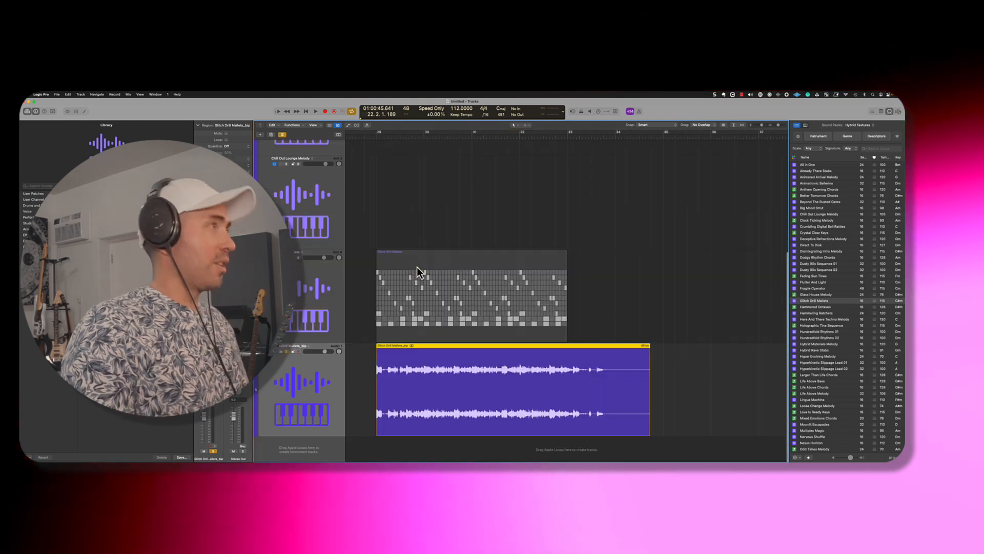
key(space)
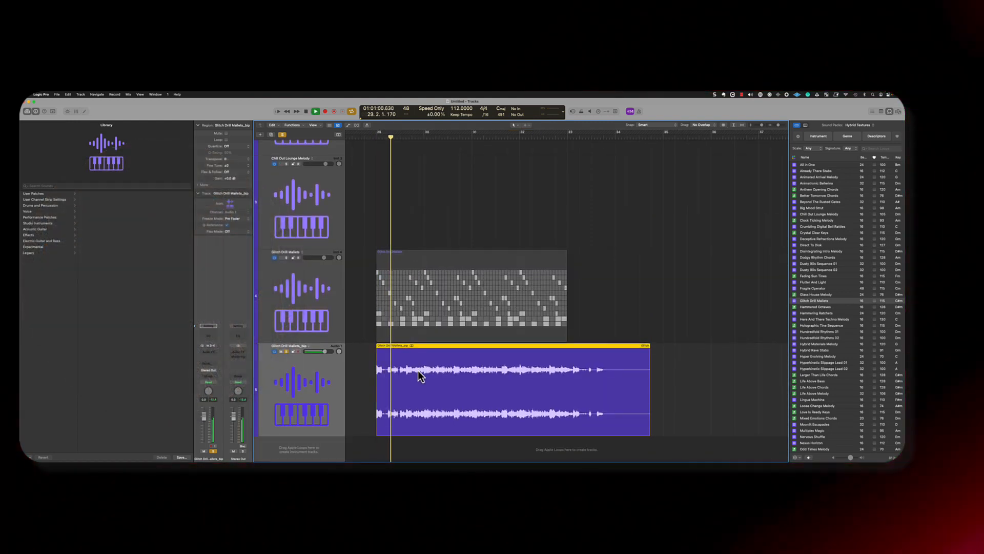
key(super+Right)
key(super+Right)
key(super+Right)
key(super+Right)
key(super+Left)
key(super+Left)
key(super+Left)
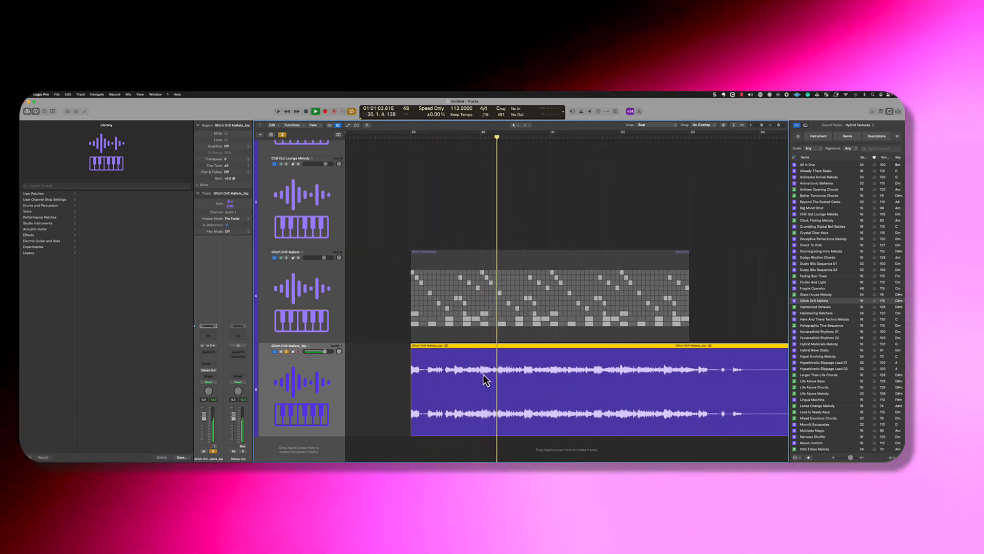
Separate beats 2 to 4 of bar 30 in the bounced Glitch Drill Mallets audio as their own slice
key(space)
drag(533, 369, 501, 369)
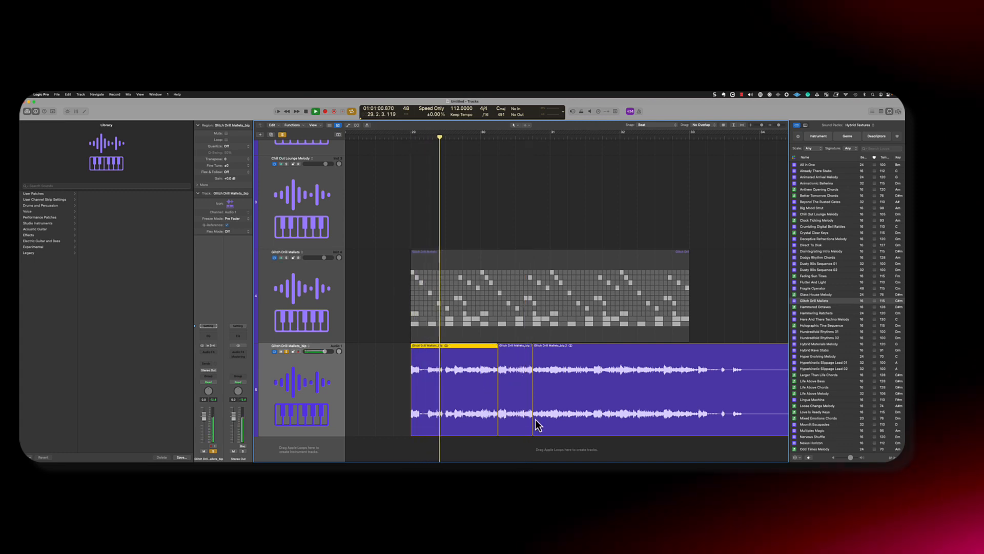
scroll(535, 420, right, 2)
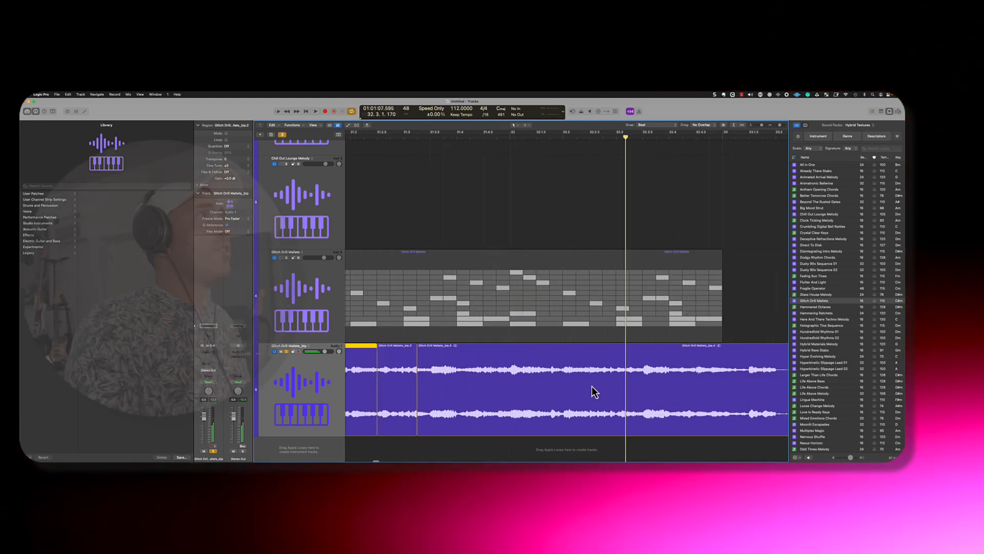
Set the snap to Division and repeat a one-division slice from beat 2 of bar 32 in the bounced audio three times
click(660, 125)
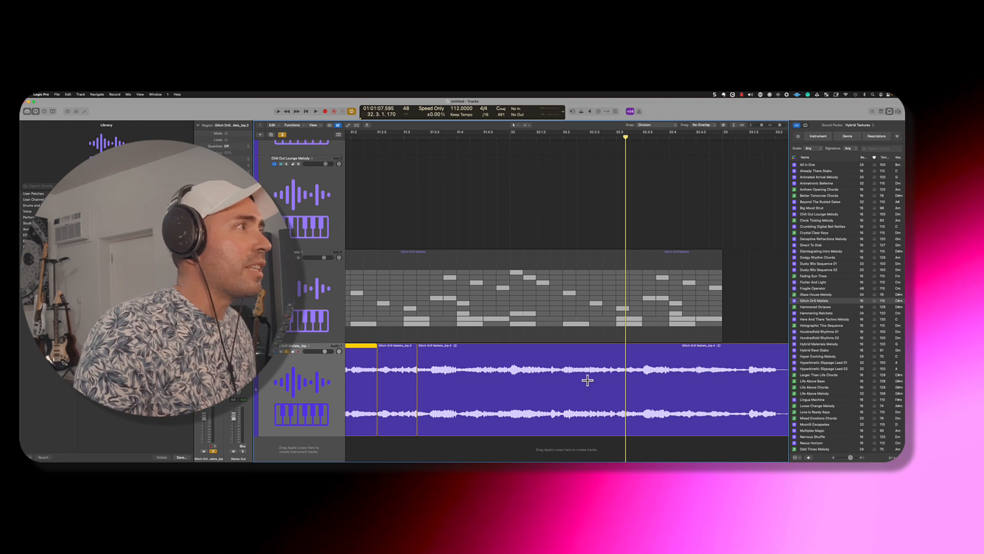
key(space)
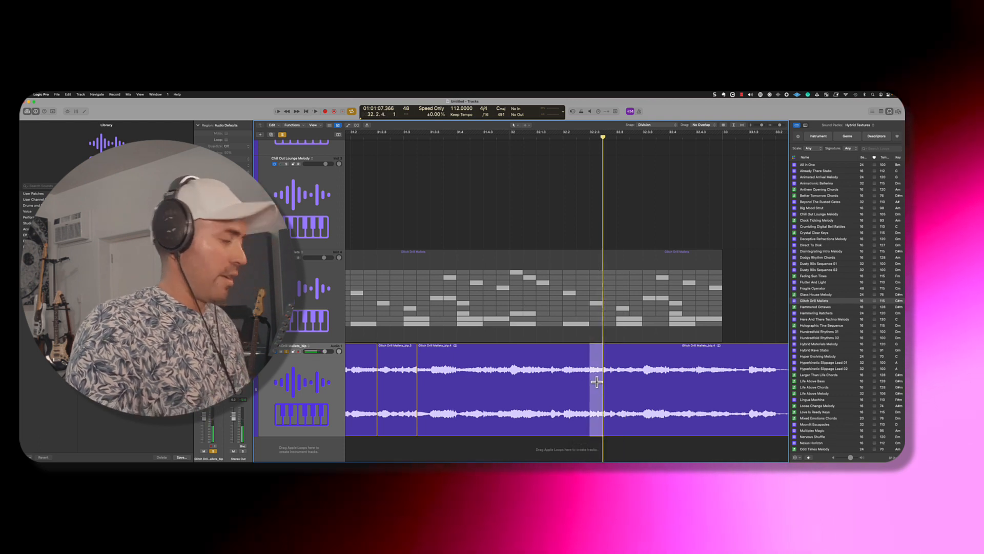
key(super+r)
key(super+r)
key(super+r)
Play the bounced audio from bar 32 through the repeated slices and follow it to the end
click(531, 451)
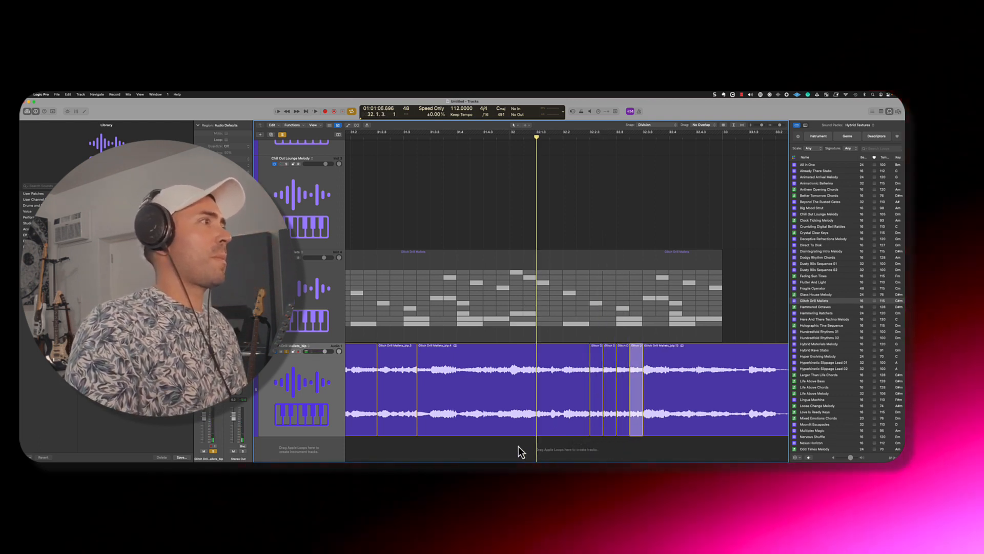
key(space)
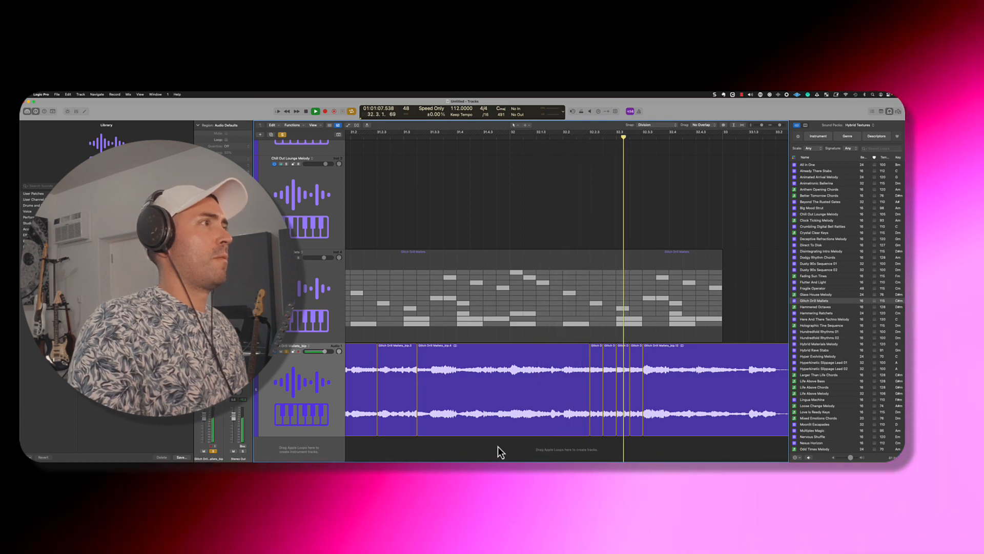
scroll(499, 447, right, 1)
key(super+Left)
key(super+Left)
key(super+Left)
scroll(498, 447, right, 5)
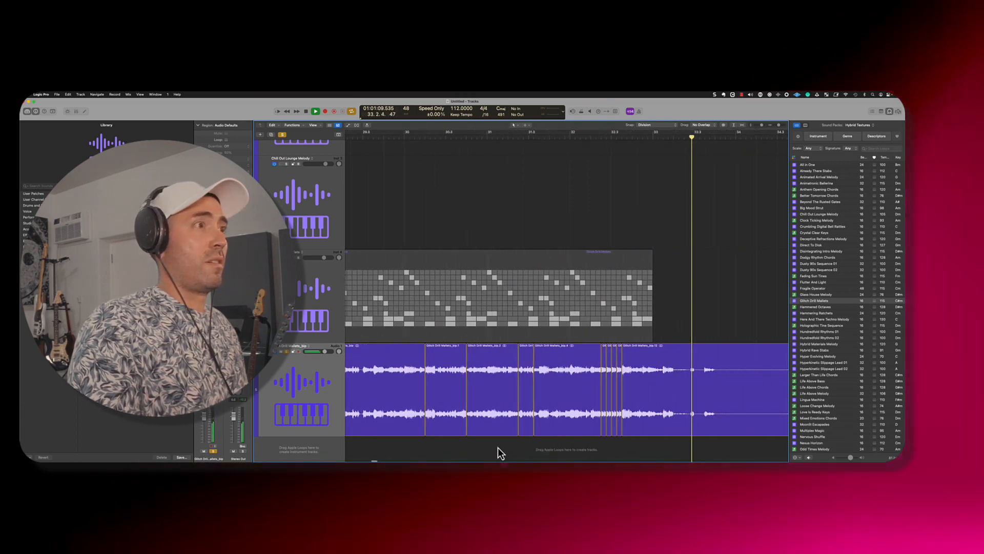
key(space)
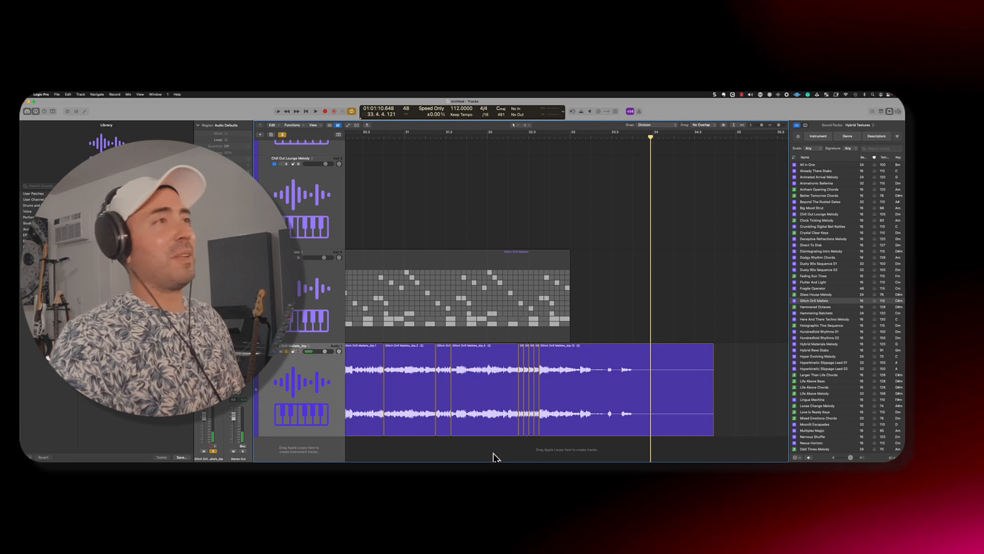
Audition the Larger Than Life Chords loop from the sound pack and start playback of the project
scroll(828, 369, down, 3)
click(820, 357)
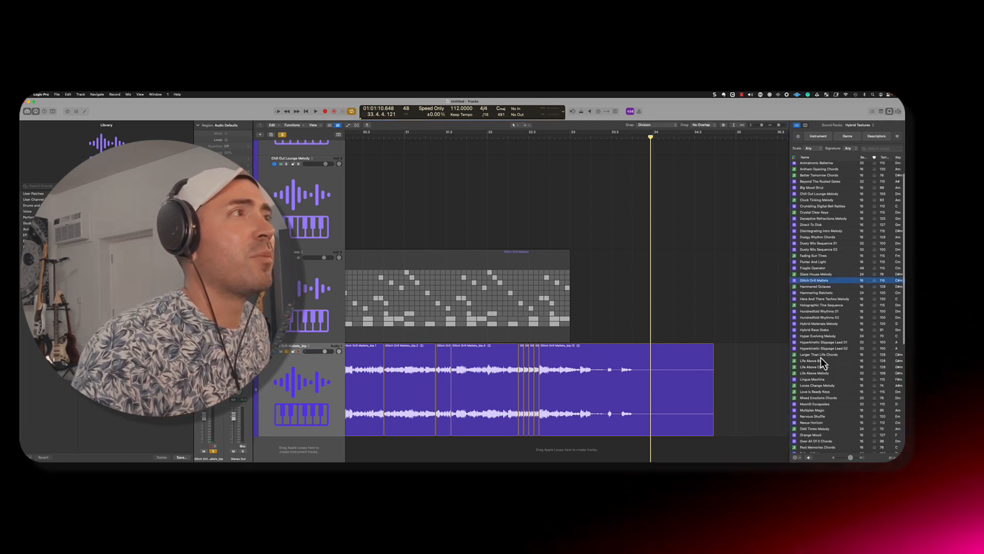
scroll(820, 357, down, 4)
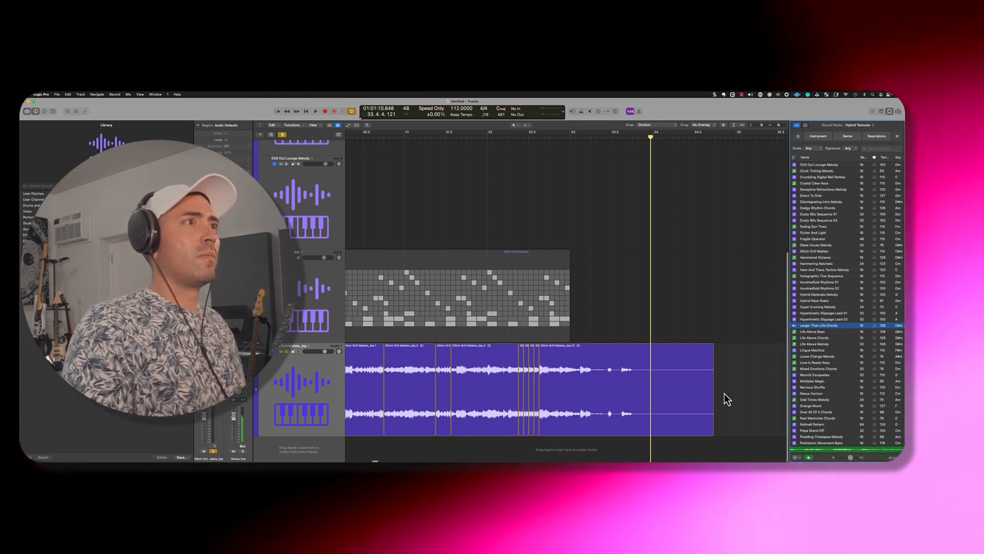
key(super+Left)
key(space)
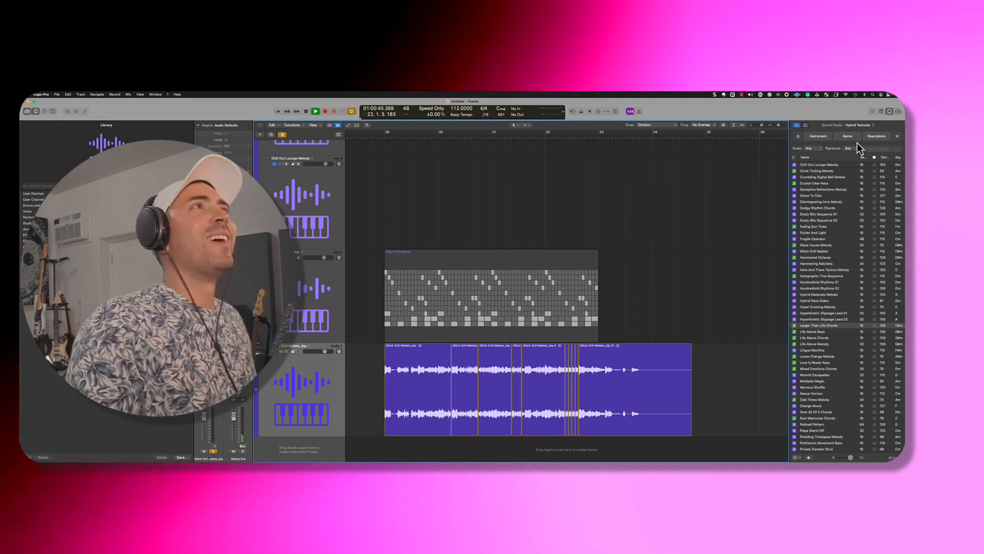
Switch the loop browser to the Vox Melodics sound pack and audition the Ava Heatwave Ad Lib loop
click(865, 129)
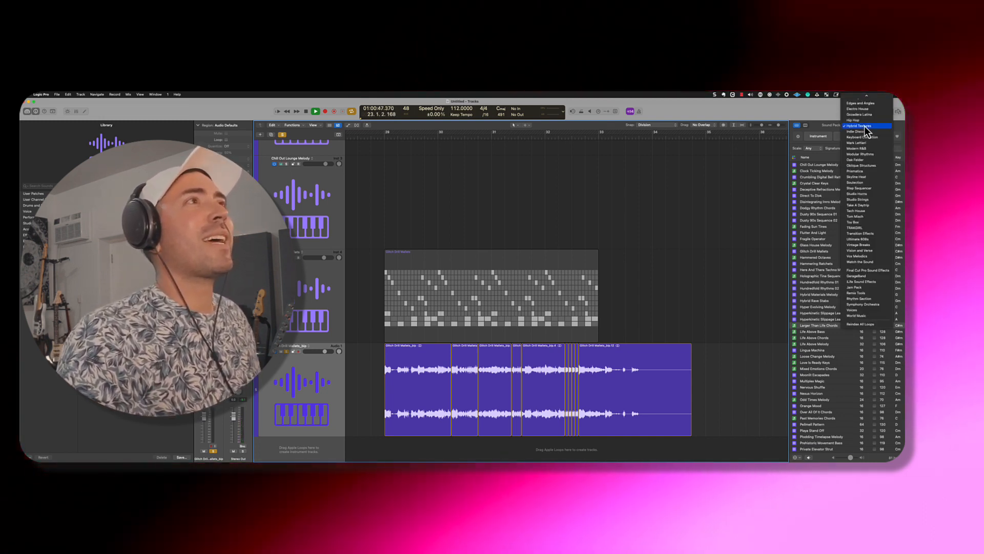
click(864, 256)
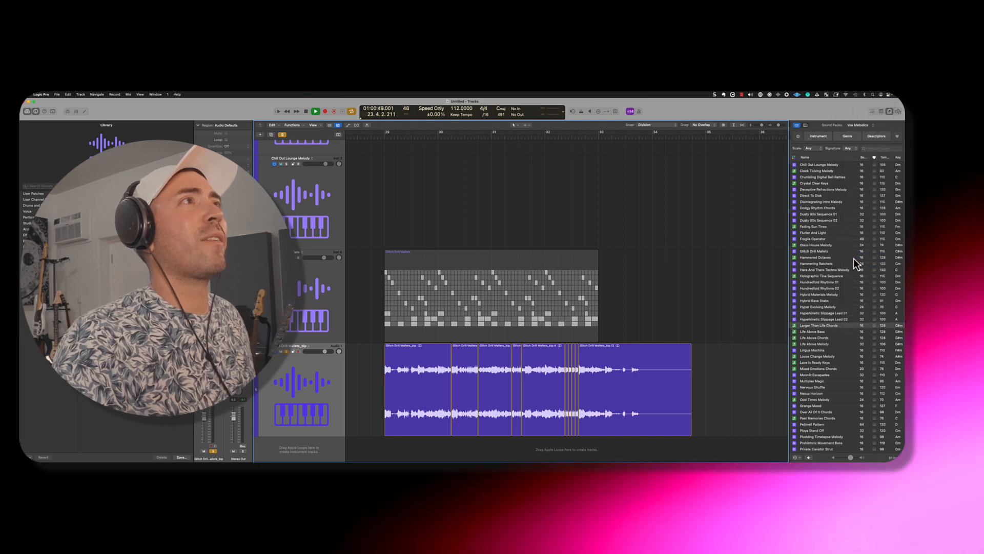
scroll(810, 312, down, 15)
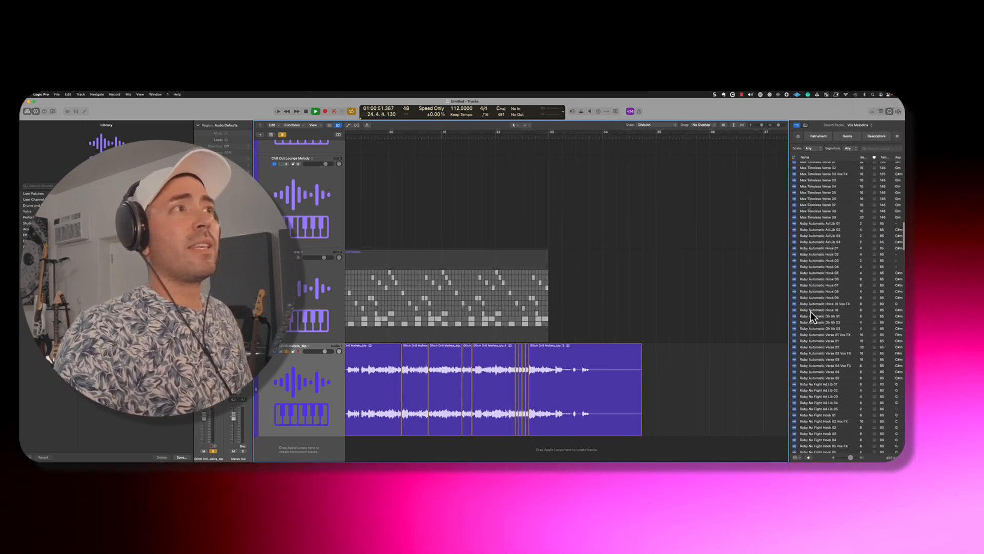
scroll(810, 311, up, 15)
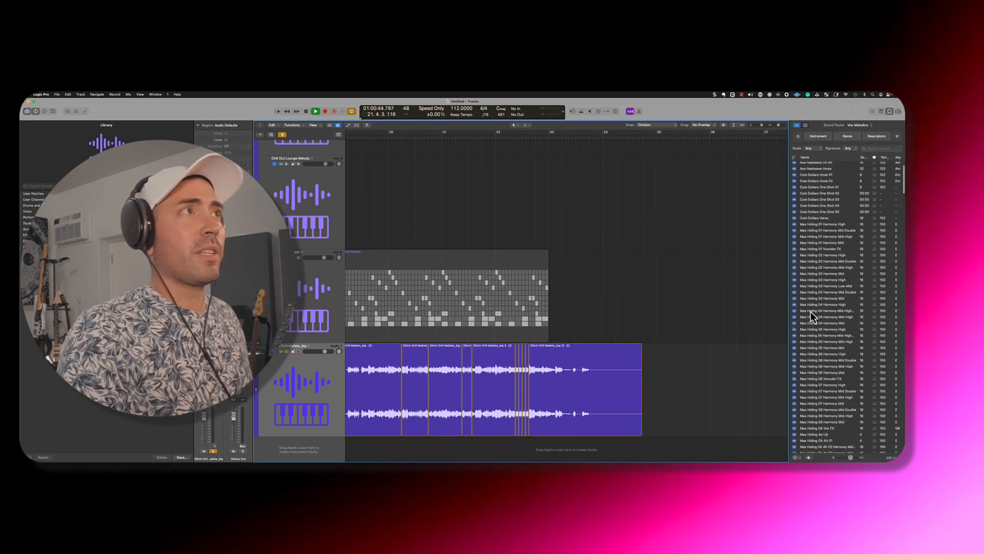
click(820, 167)
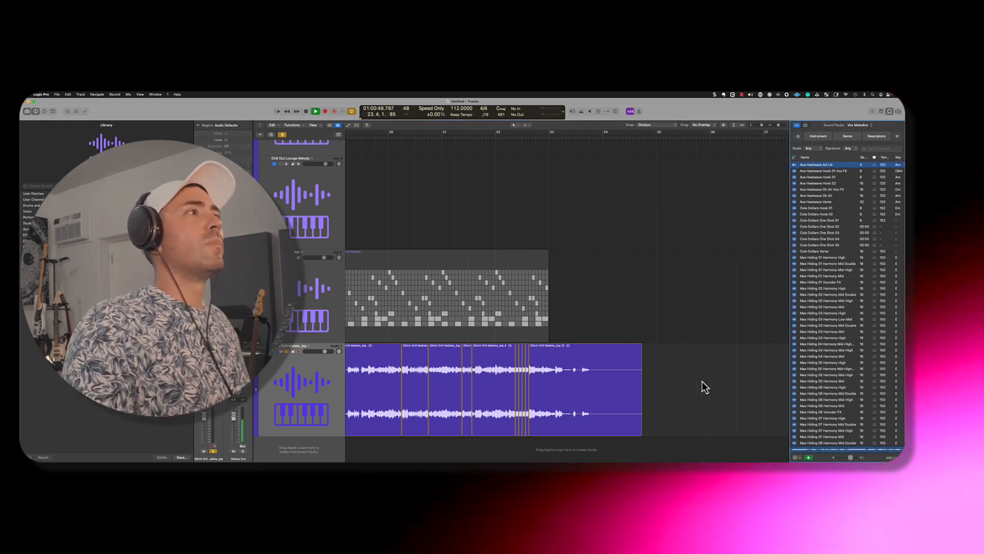
Stop playback and load the Ava Heatwave Hook 01 Vox FX loop into Quick Sampler on a new track
scroll(703, 381, up, 5)
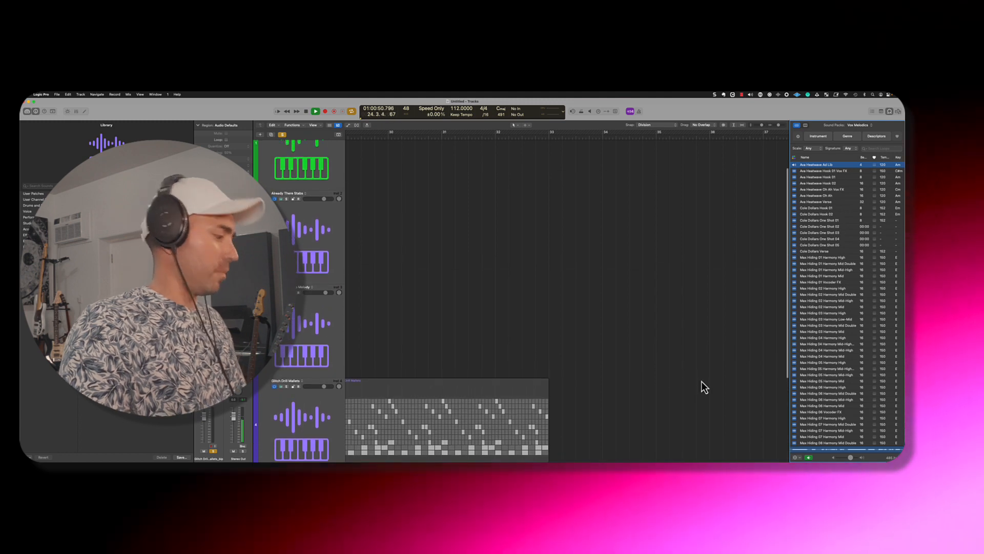
scroll(702, 381, down, 7)
scroll(701, 380, up, 4)
key(space)
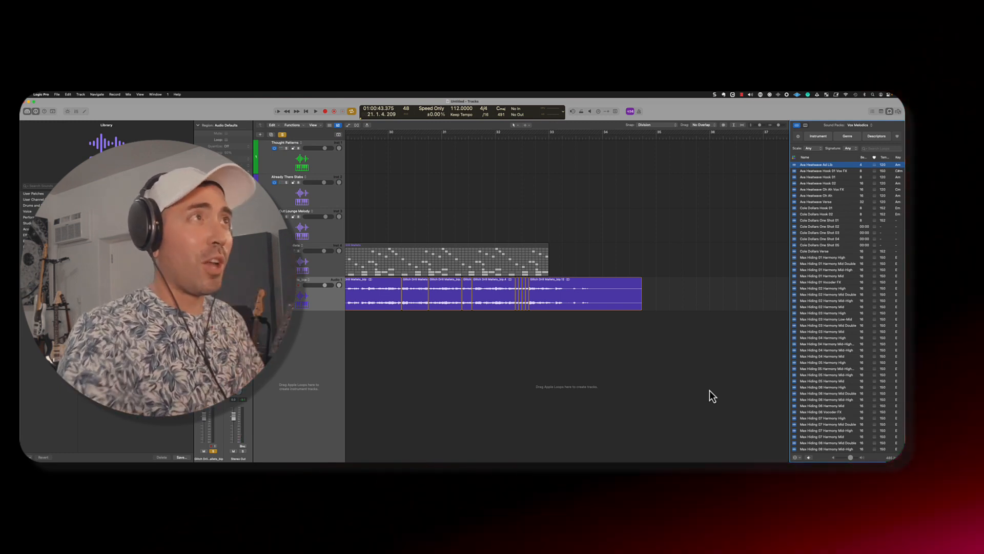
click(831, 172)
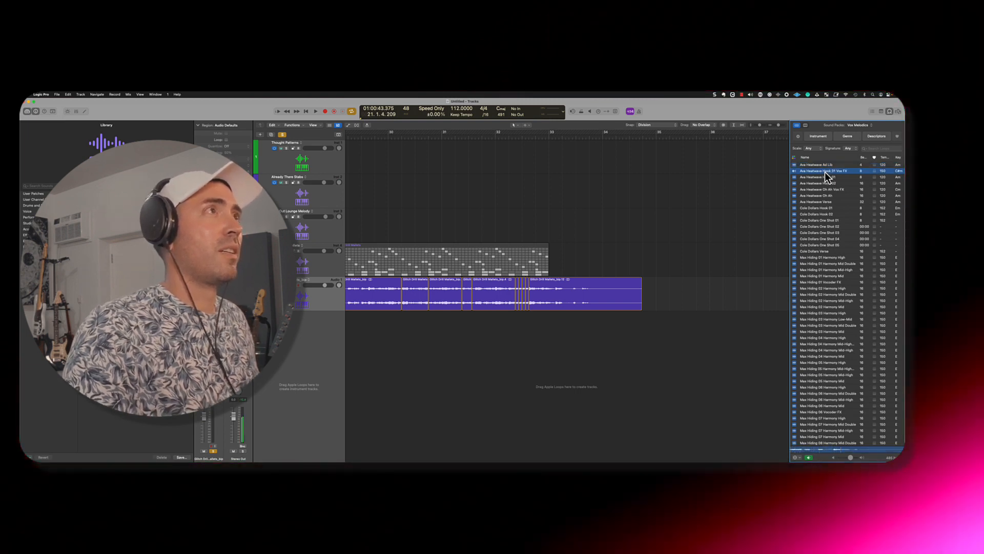
drag(828, 171, 299, 332)
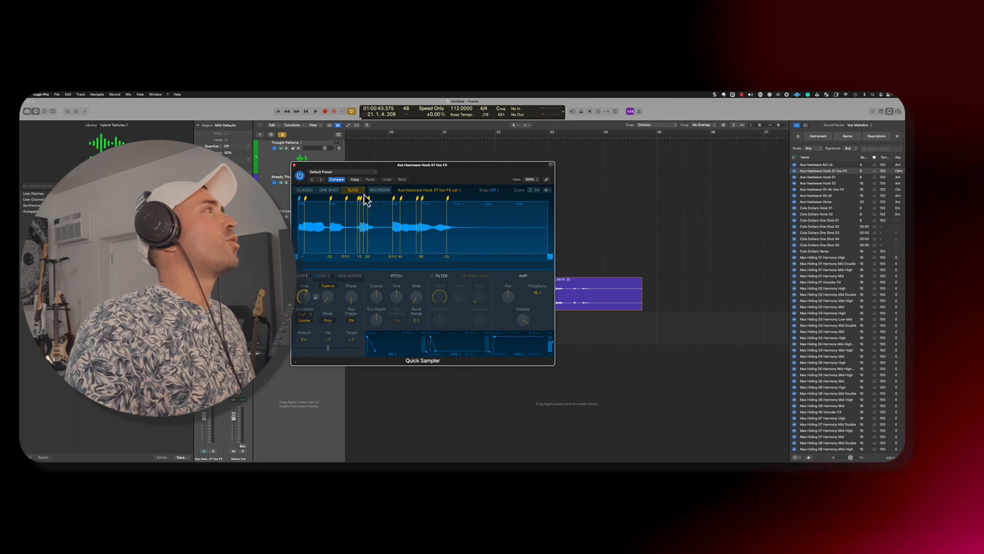
Add a drummer track and populate it with Drummer regions
key(s)
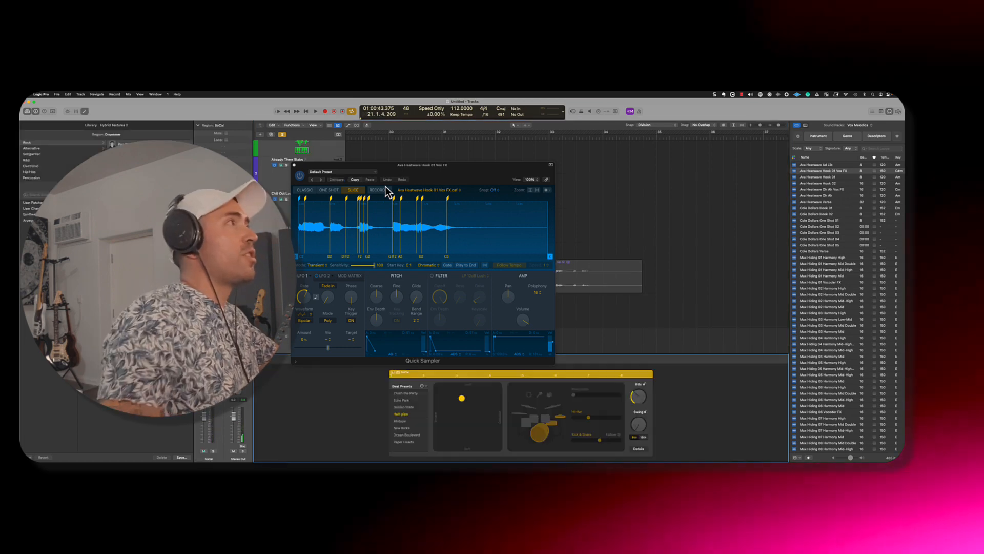
drag(426, 175, 610, 155)
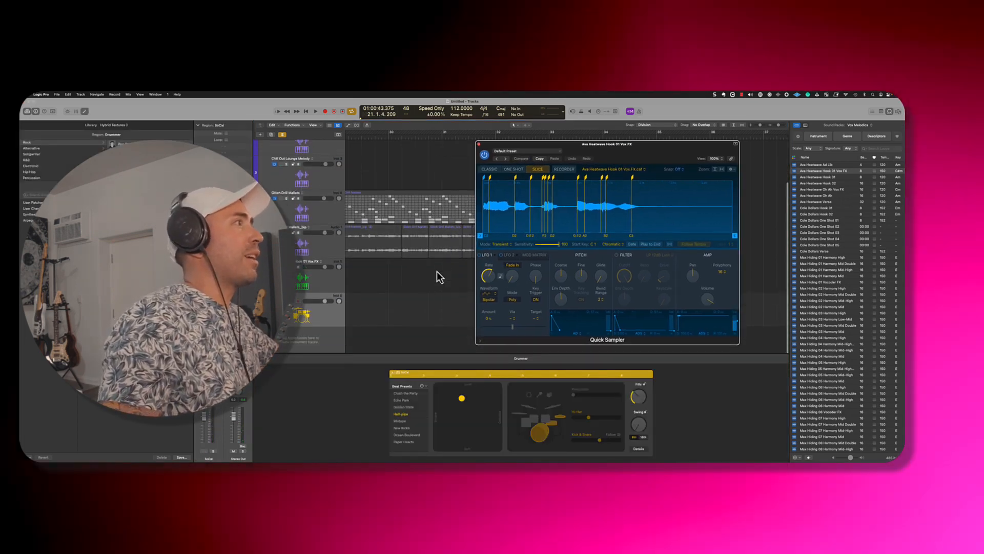
right_click(356, 313)
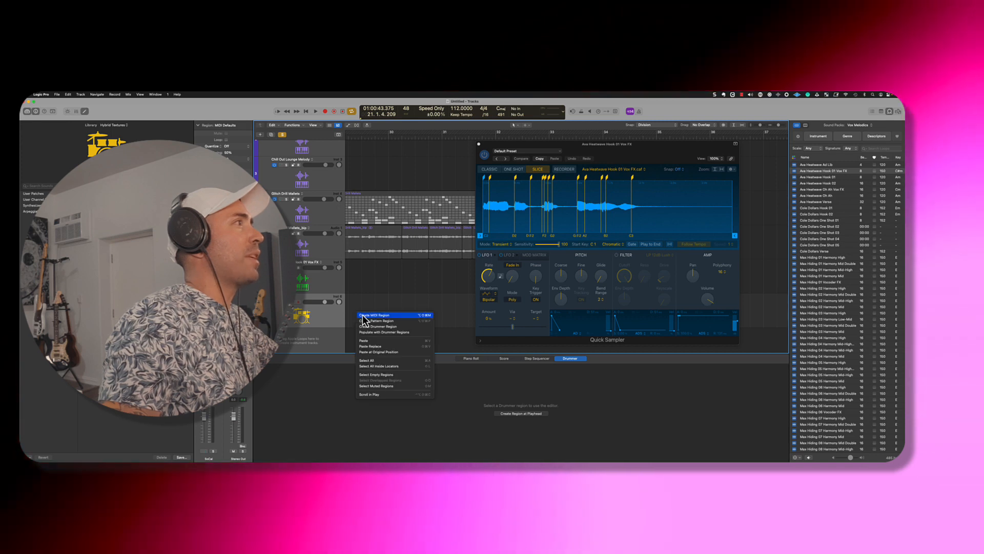
click(365, 332)
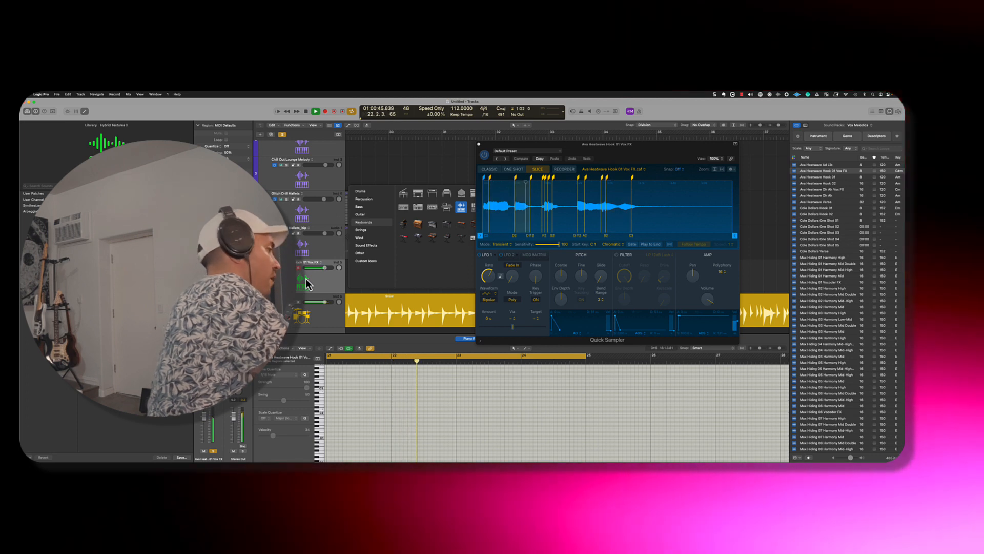
Hide the Quick Sampler window, dismiss the track icon chooser and close the Drummer editor
click(407, 314)
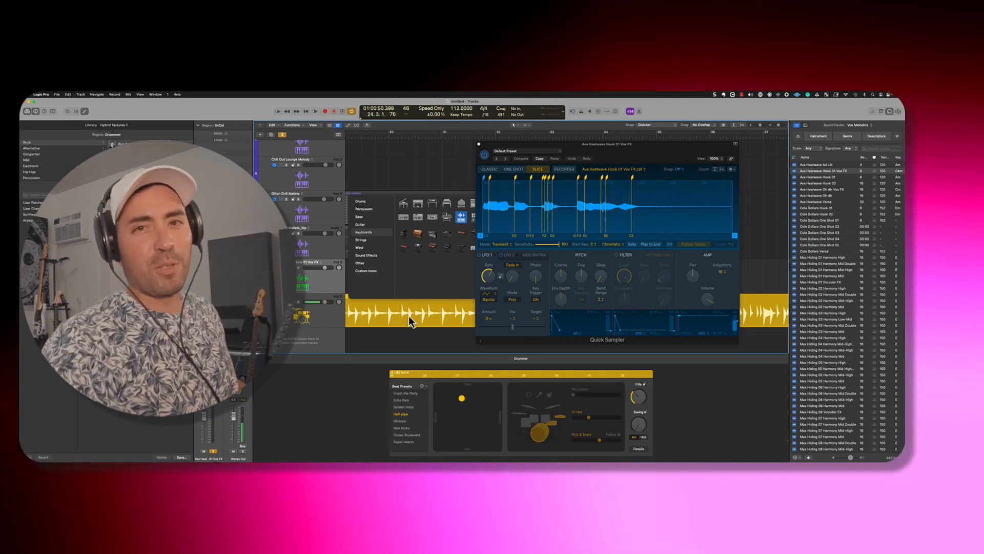
scroll(857, 274, down, 3)
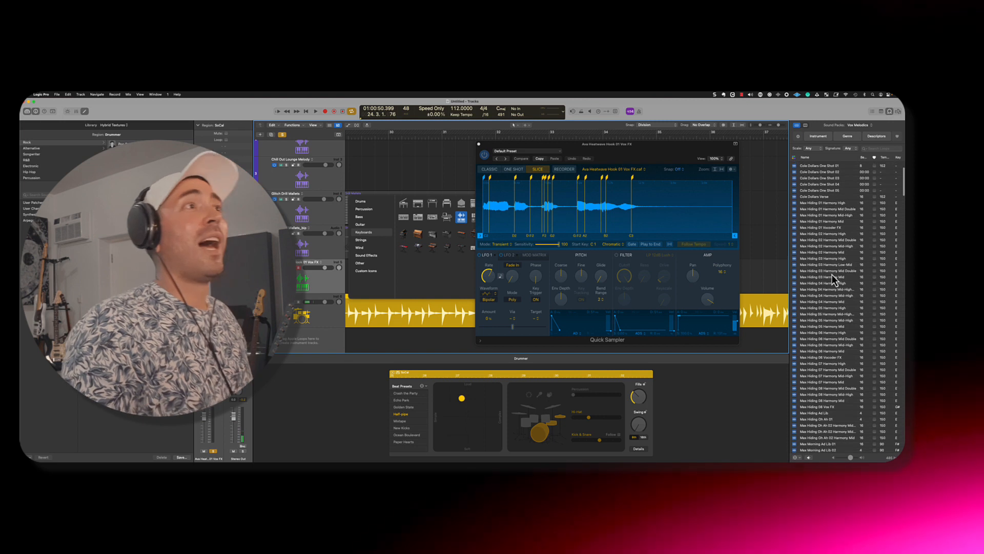
key(v)
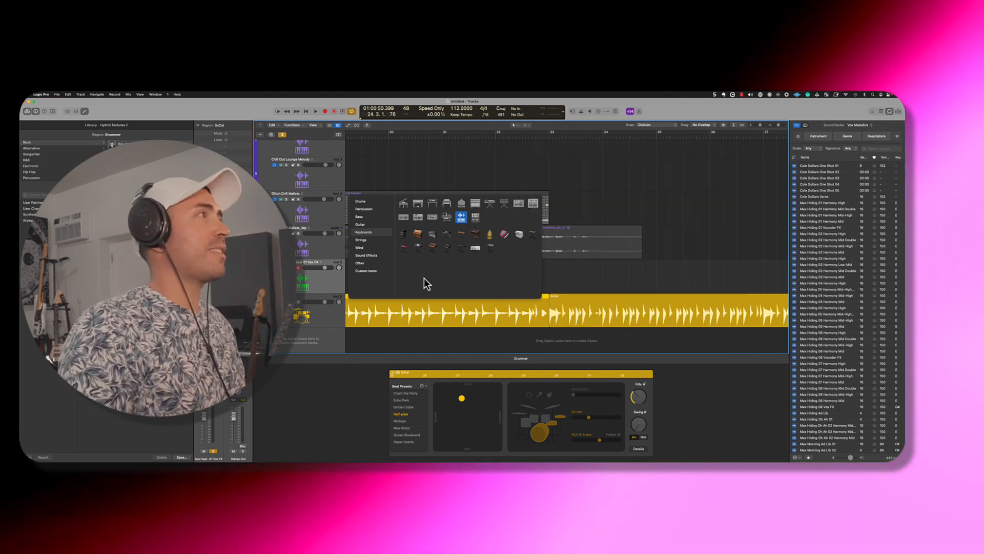
click(444, 307)
key(e)
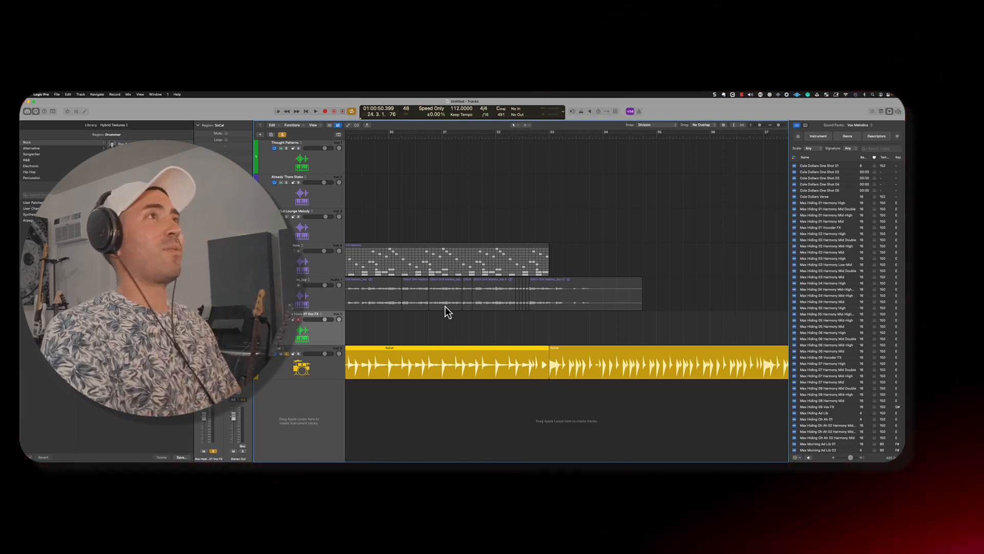
Replace Quick Sampler on the vocal loop's track with a stereo Sample Alchemy instrument and mute the drummer track
key(super+Left)
key(super+Left)
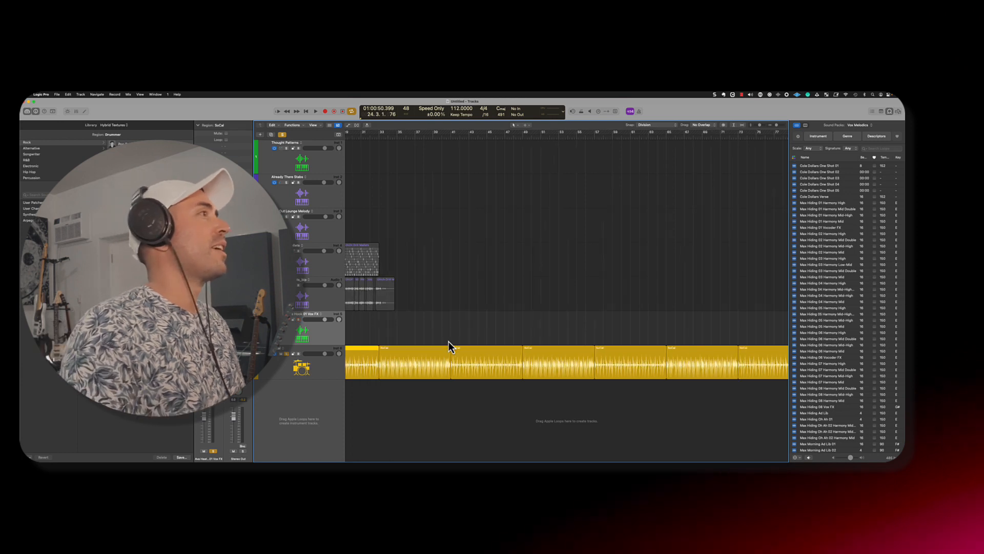
scroll(408, 317, left, 10)
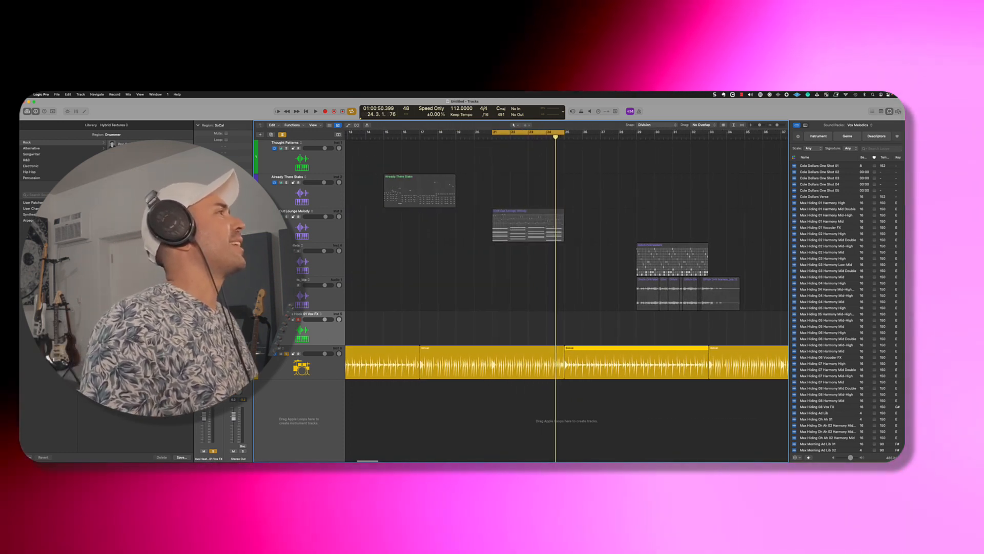
click(220, 414)
mouse_move(256, 458)
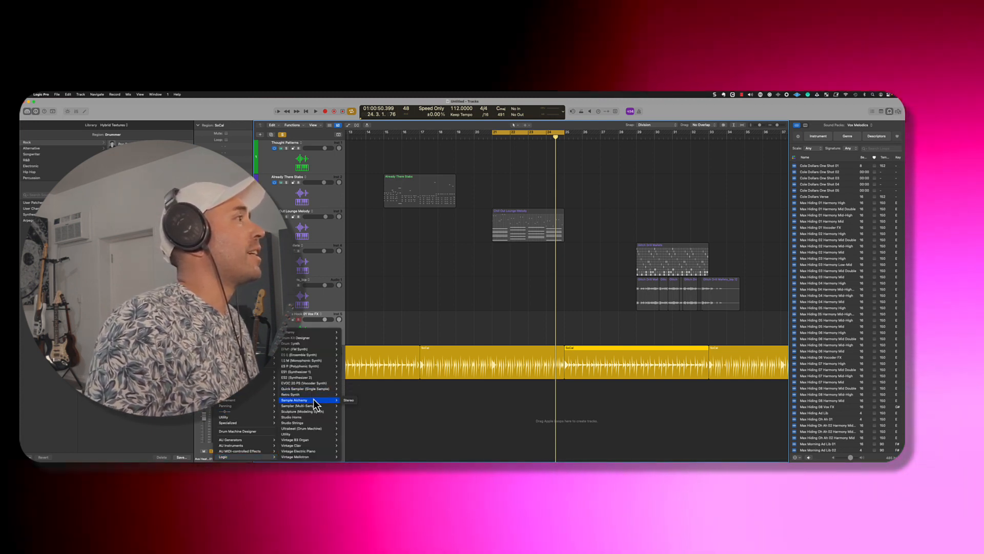
click(313, 399)
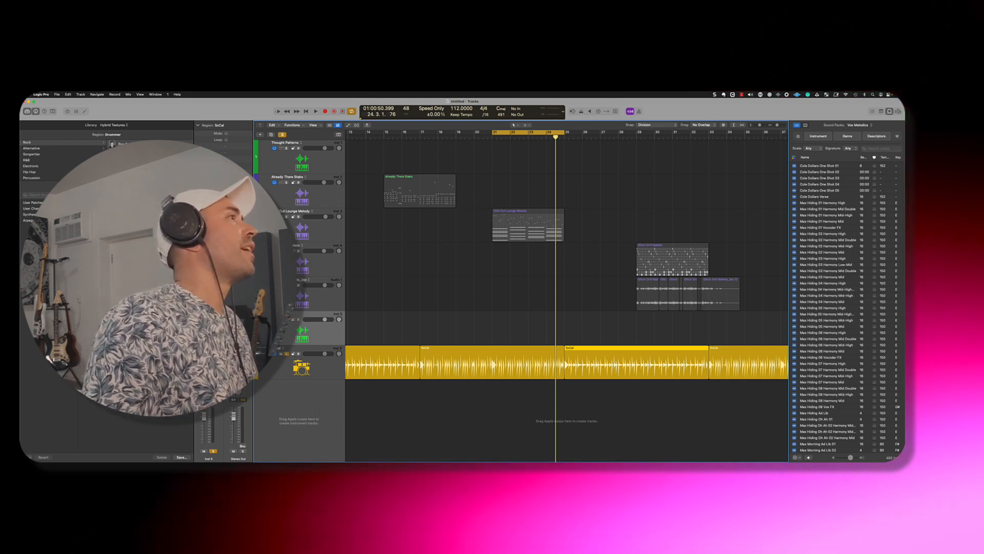
click(286, 354)
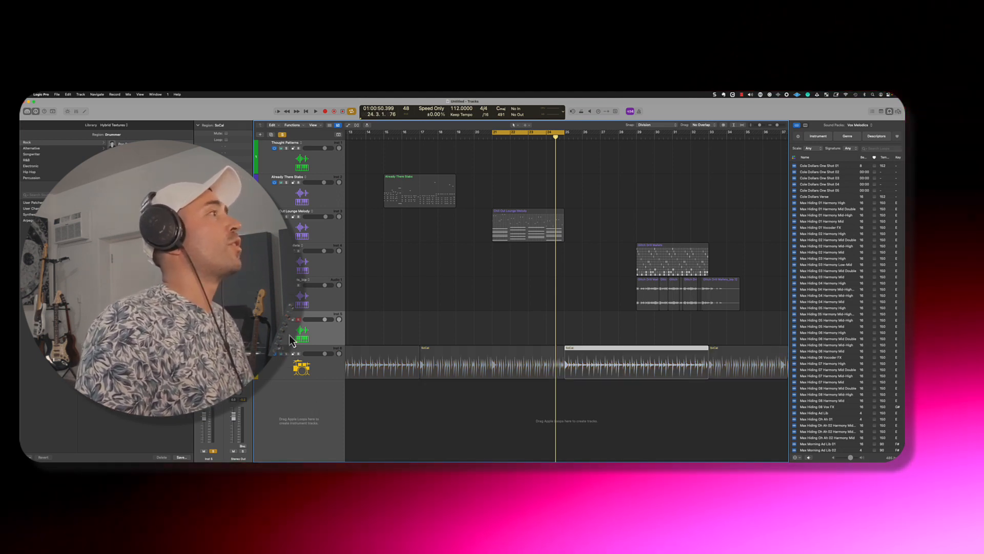
key(v)
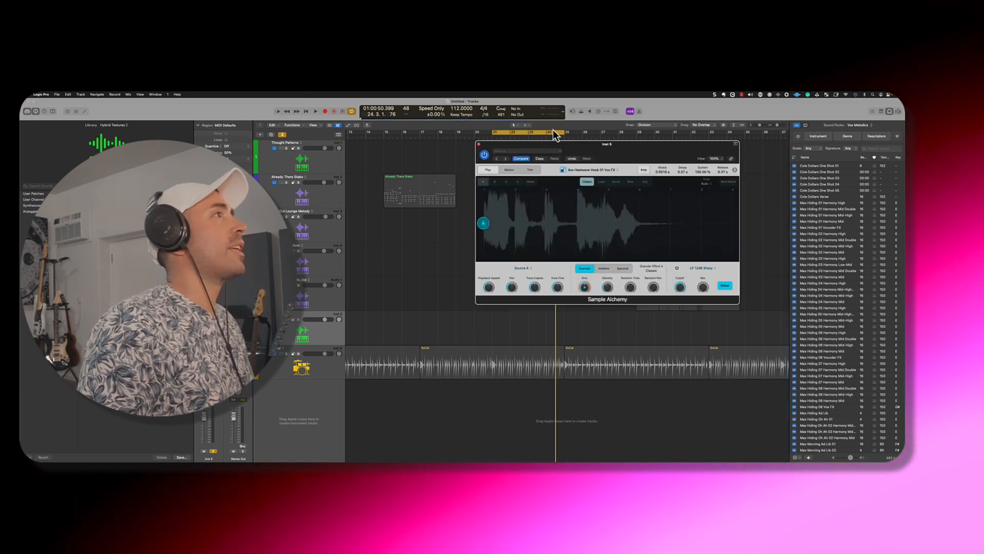
drag(629, 145, 503, 175)
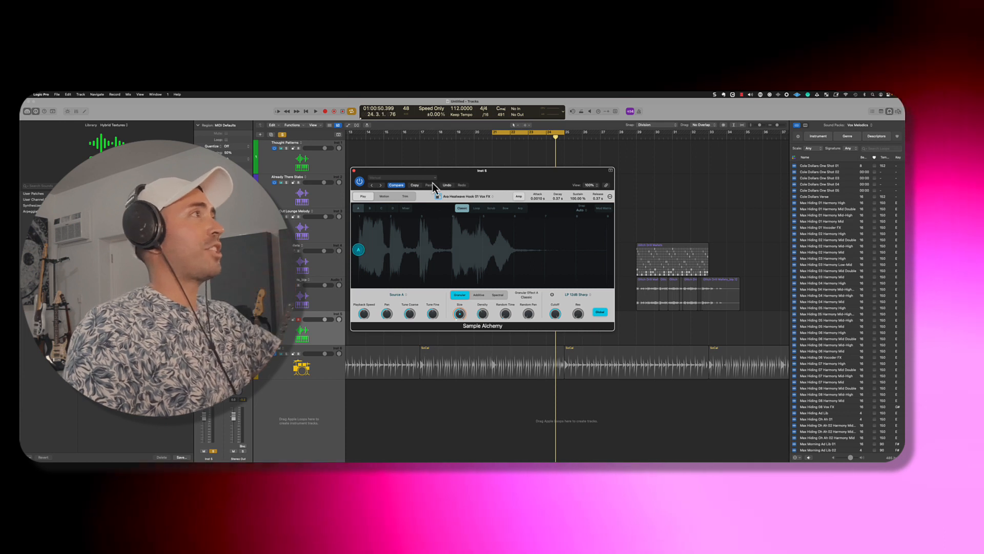
Load the Angelic Guitar Pad preset in Sample Alchemy and step through the following pad presets via Animated Sparks to Anxious Strings
click(417, 179)
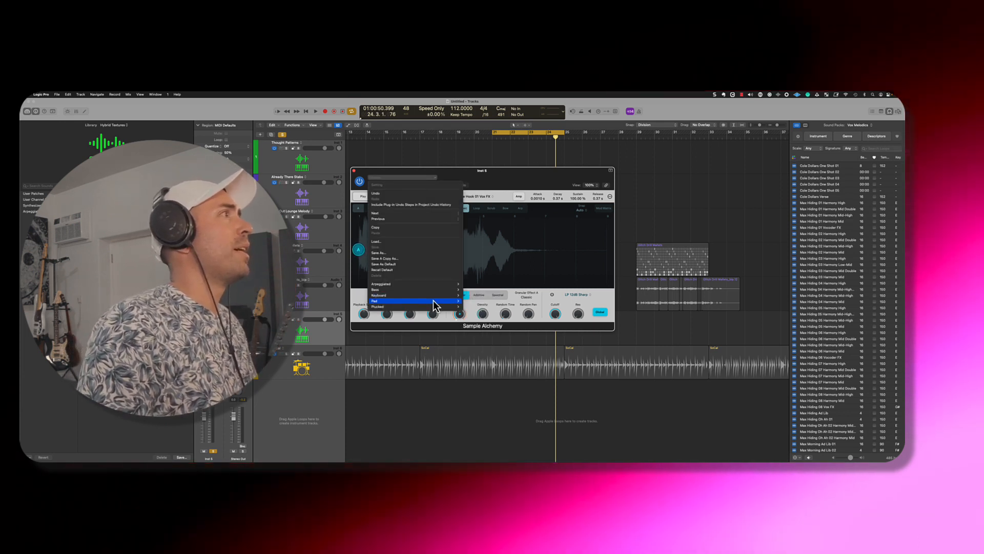
mouse_move(410, 301)
click(479, 301)
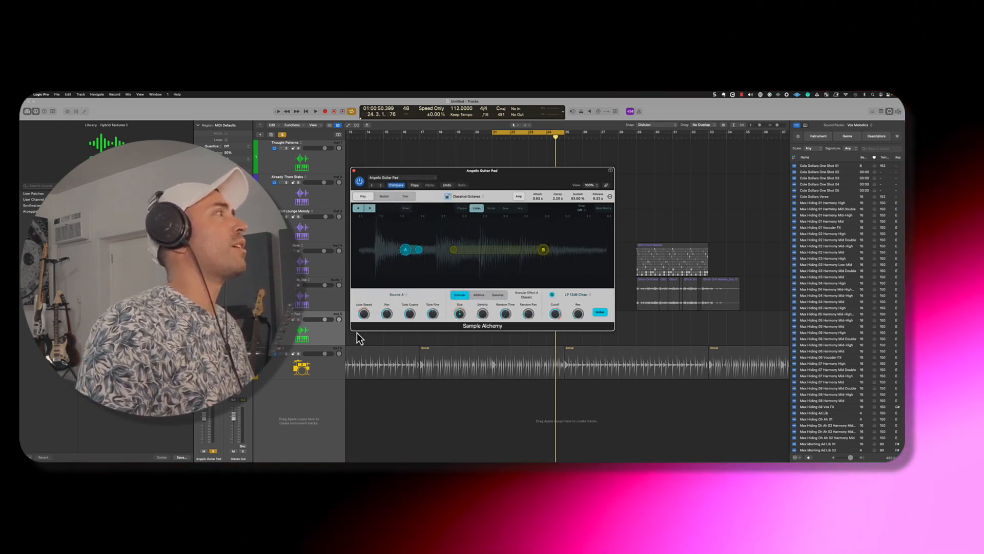
click(302, 333)
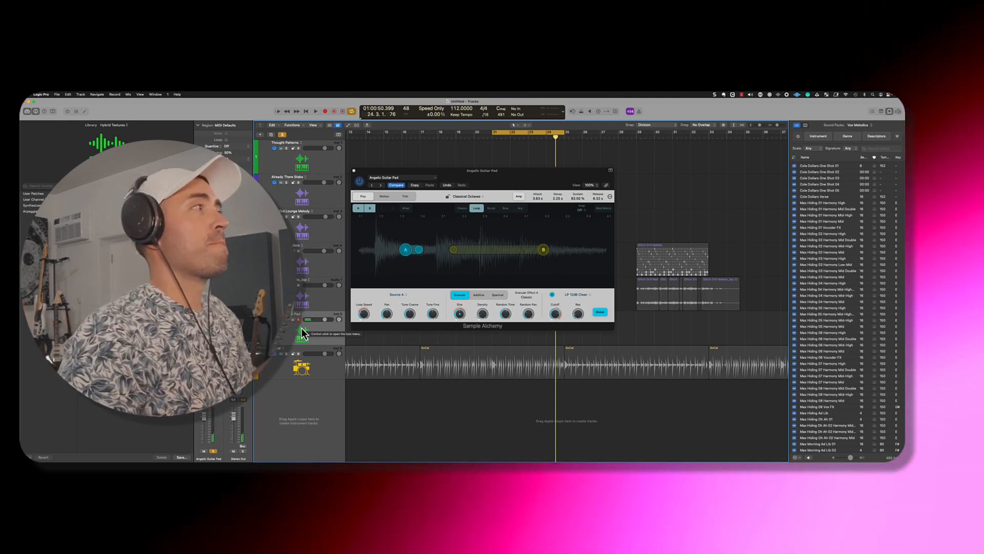
click(382, 188)
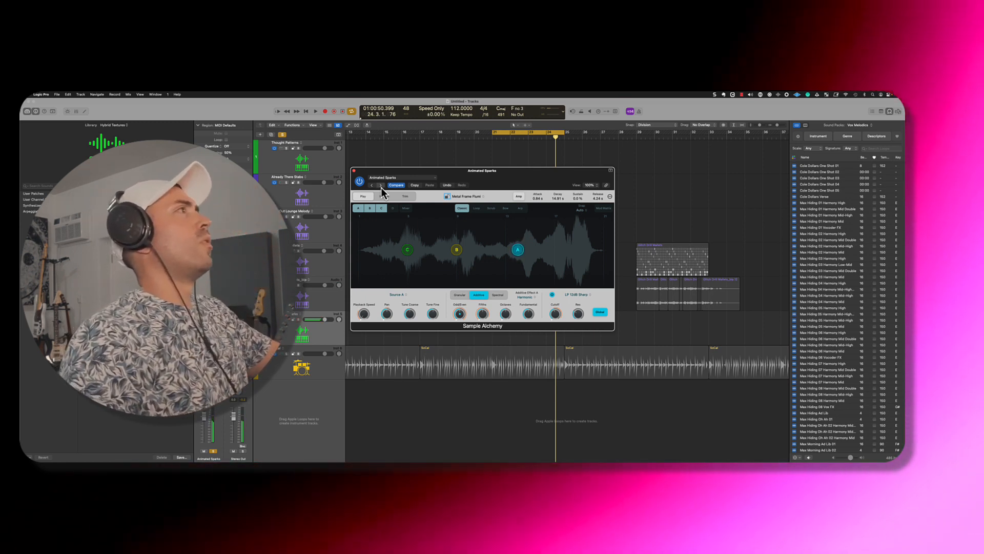
click(380, 186)
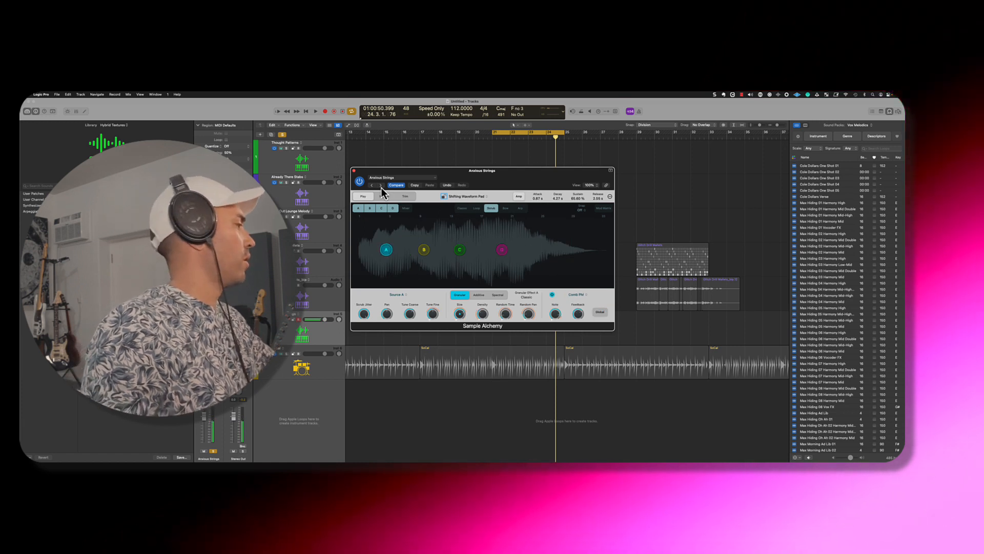